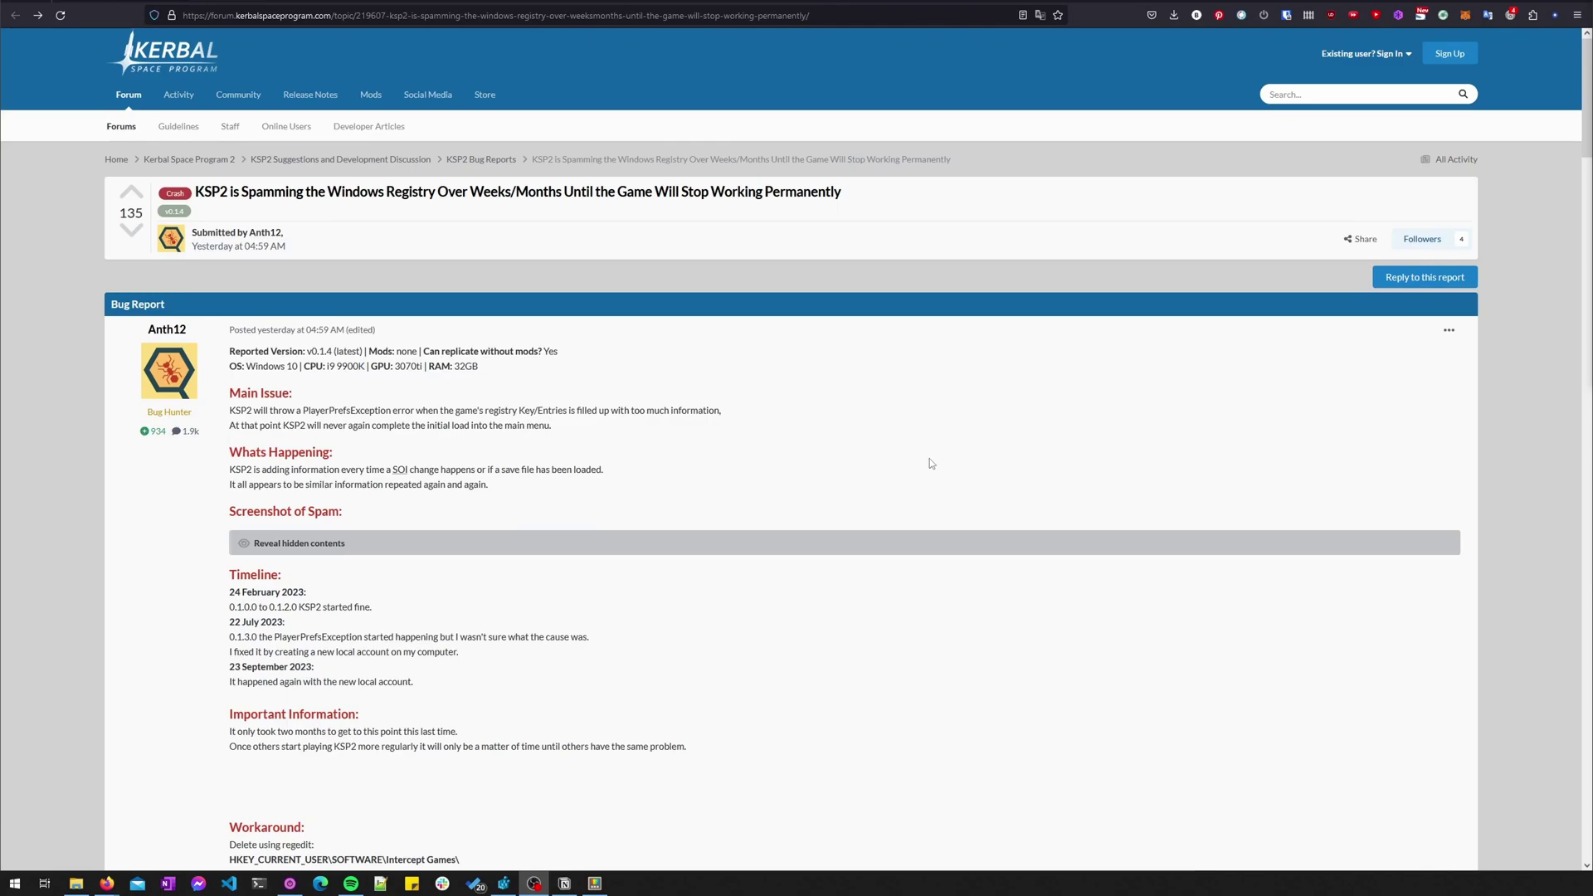
Bring Registry Editor forward and list the Kerbal Space Program 2 key's values
click(503, 883)
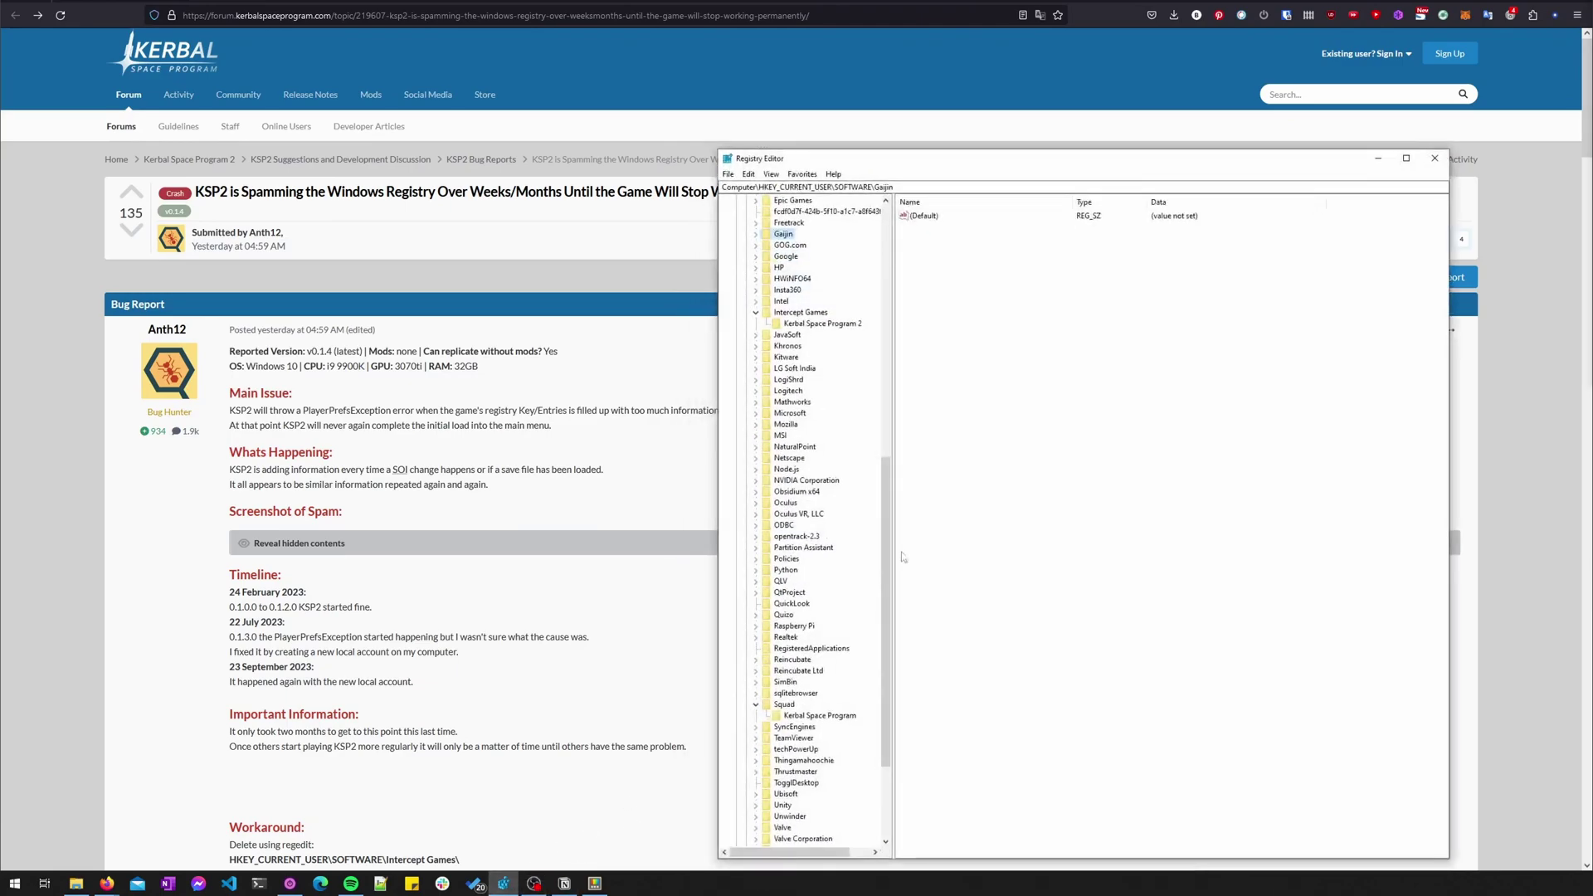
click(803, 324)
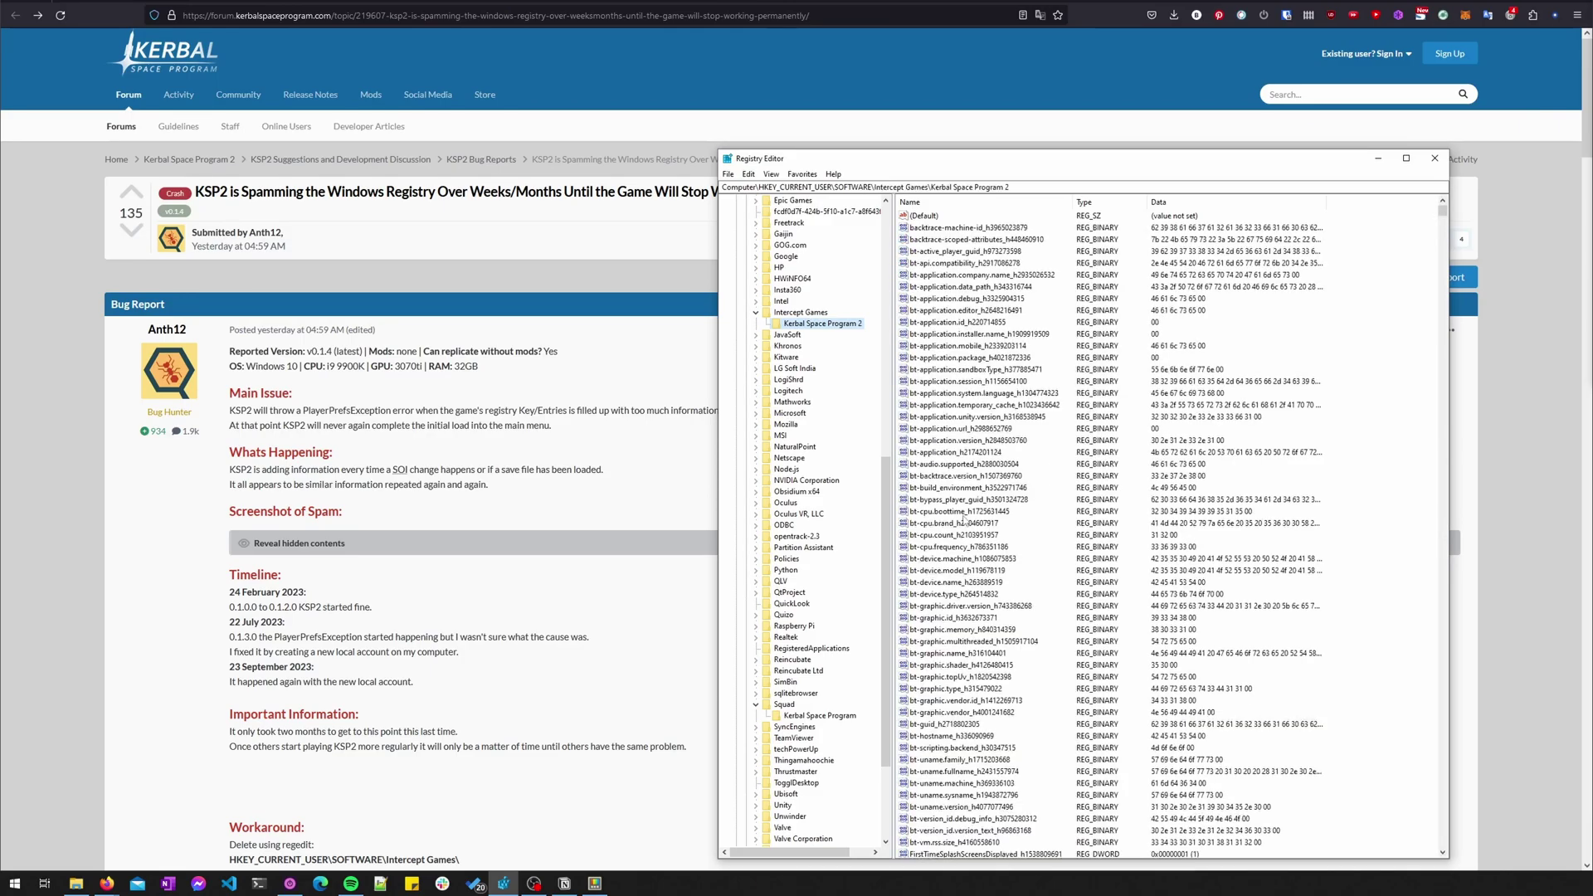
scroll(963, 521, down, 14)
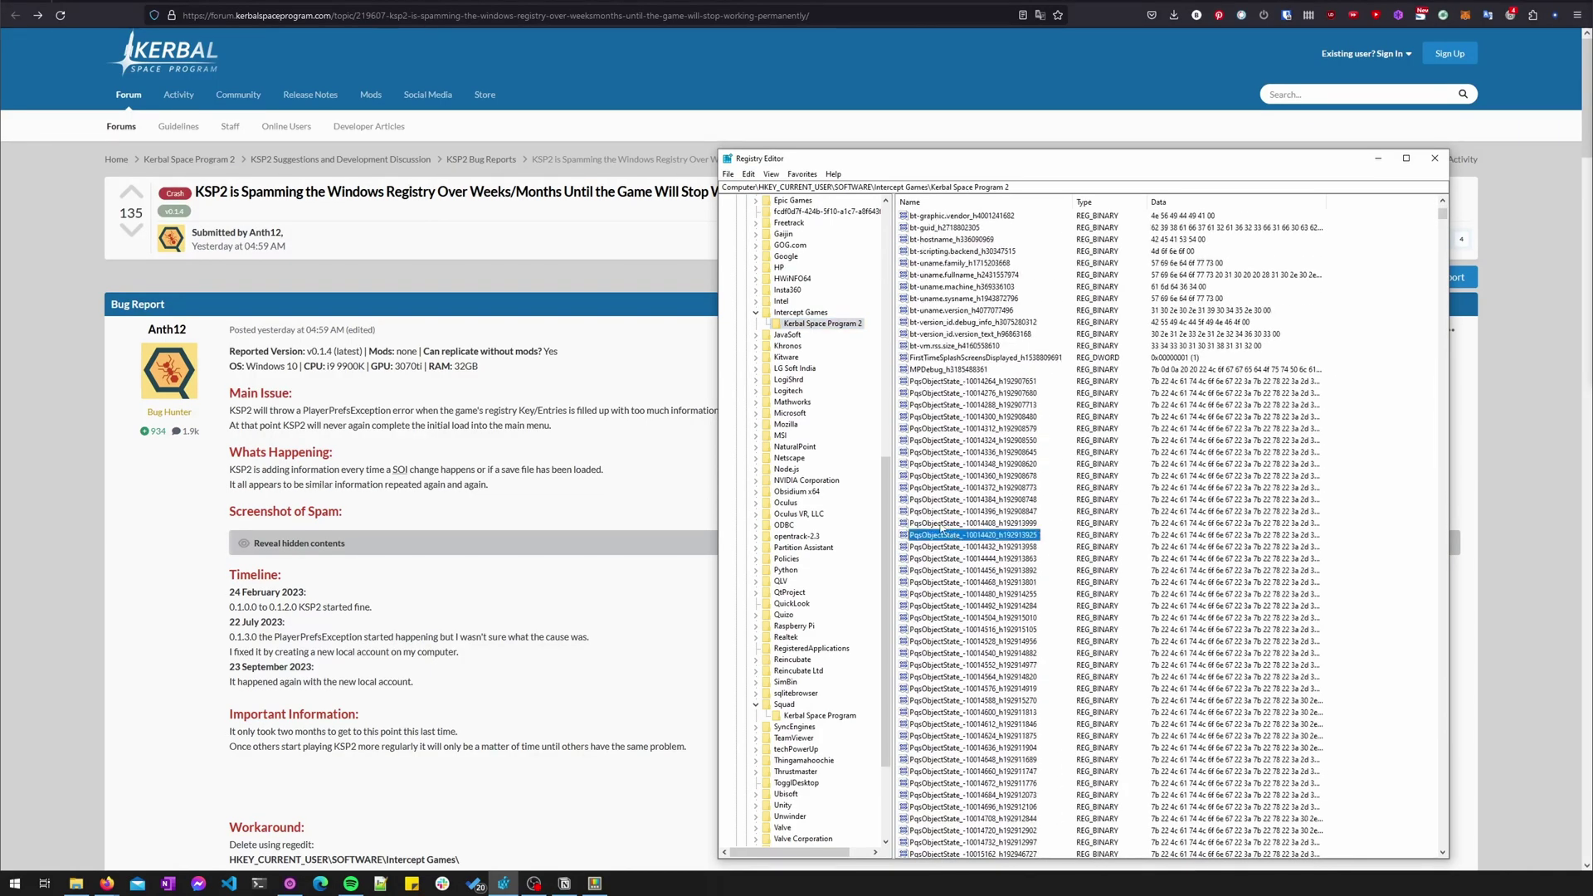
Inspect the binary data of PqsObjectState_-10014408_h192913999, then close it without changes
click(942, 525)
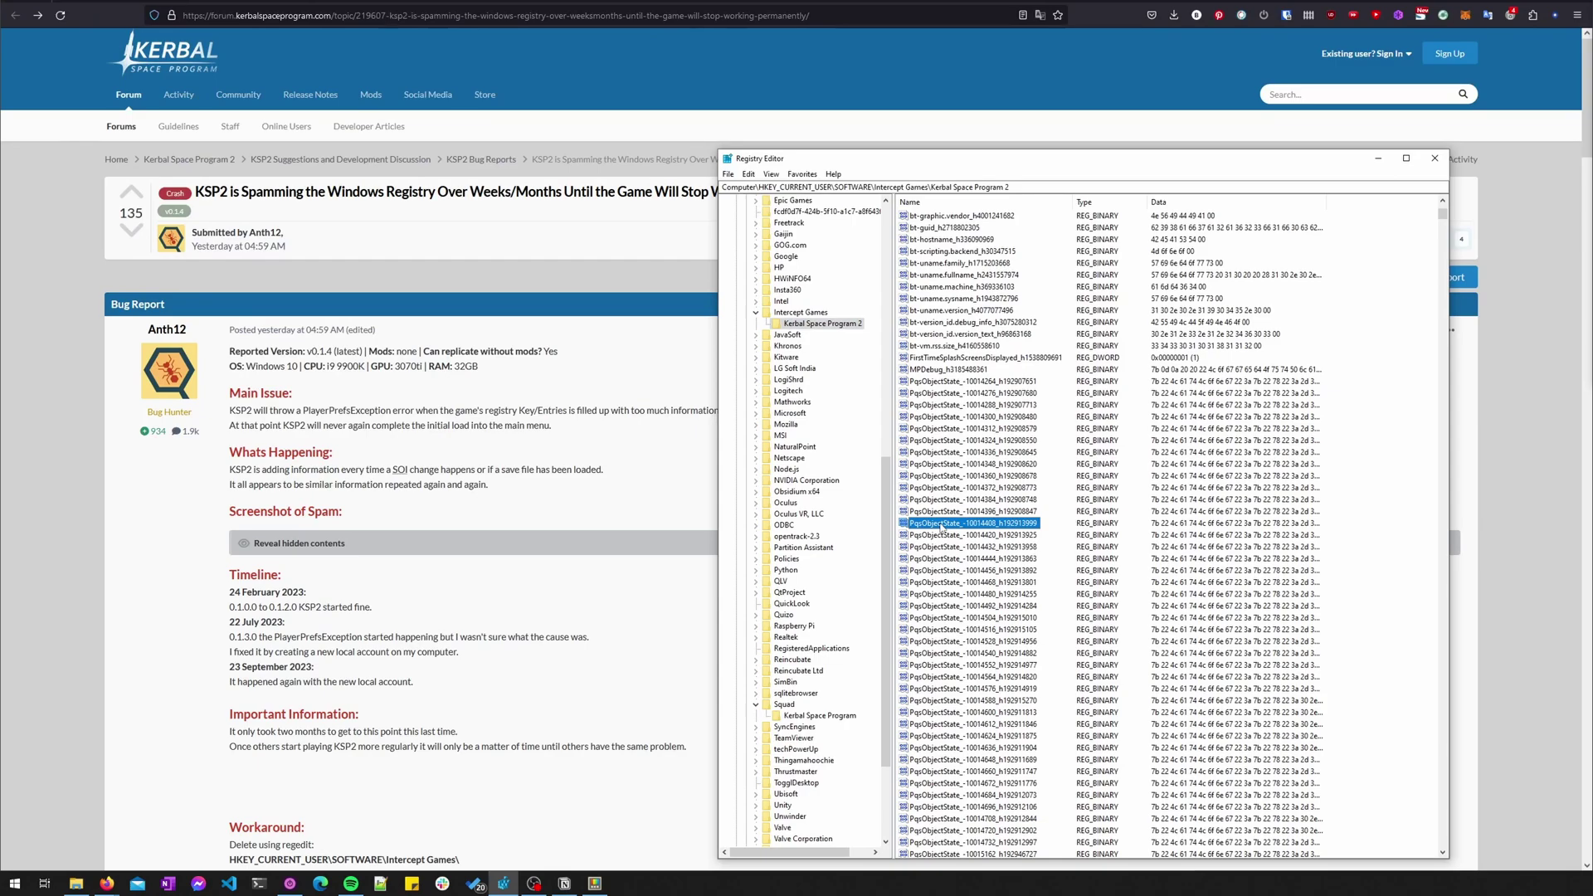
double_click(949, 526)
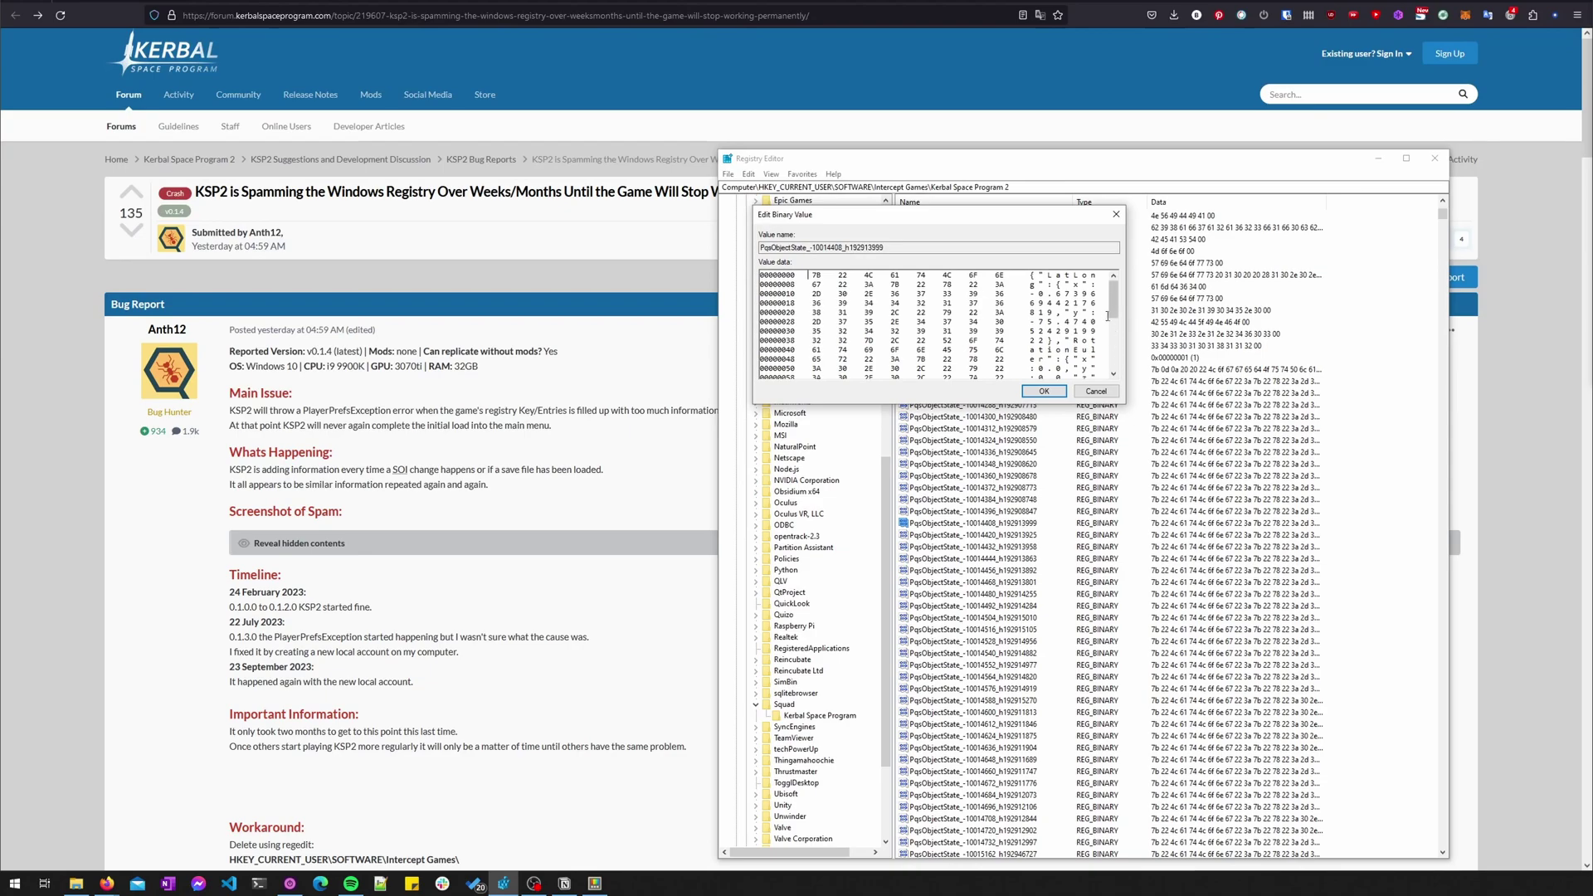
mouse_move(1113, 305)
mouse_down()
mouse_move(1114, 375)
mouse_move(1113, 290)
mouse_up()
drag(1049, 275, 1114, 361)
click(1083, 326)
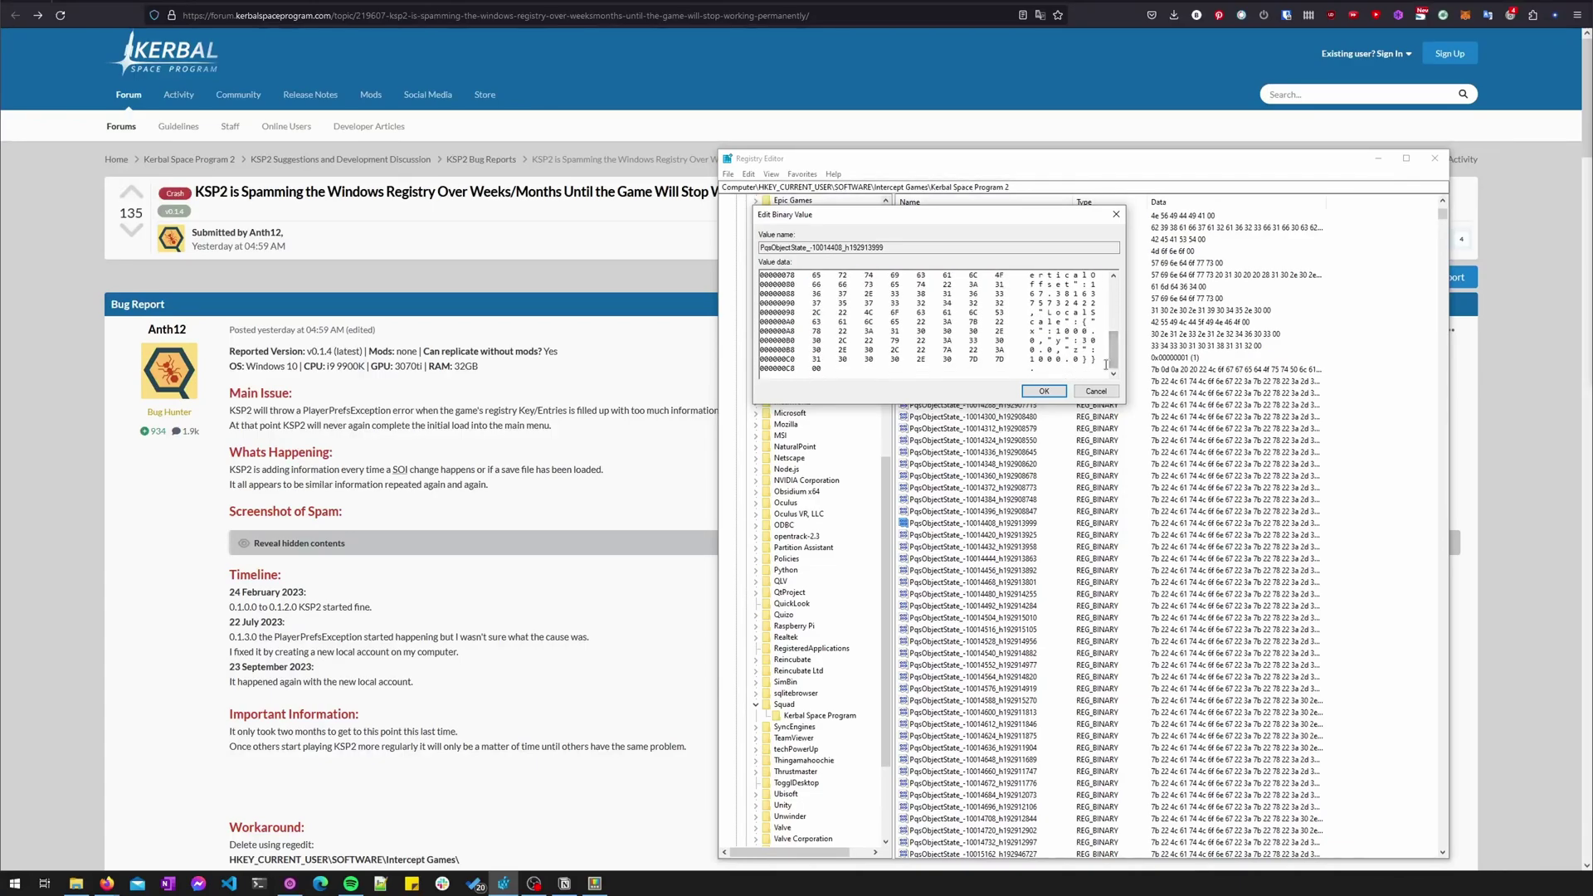
click(1116, 214)
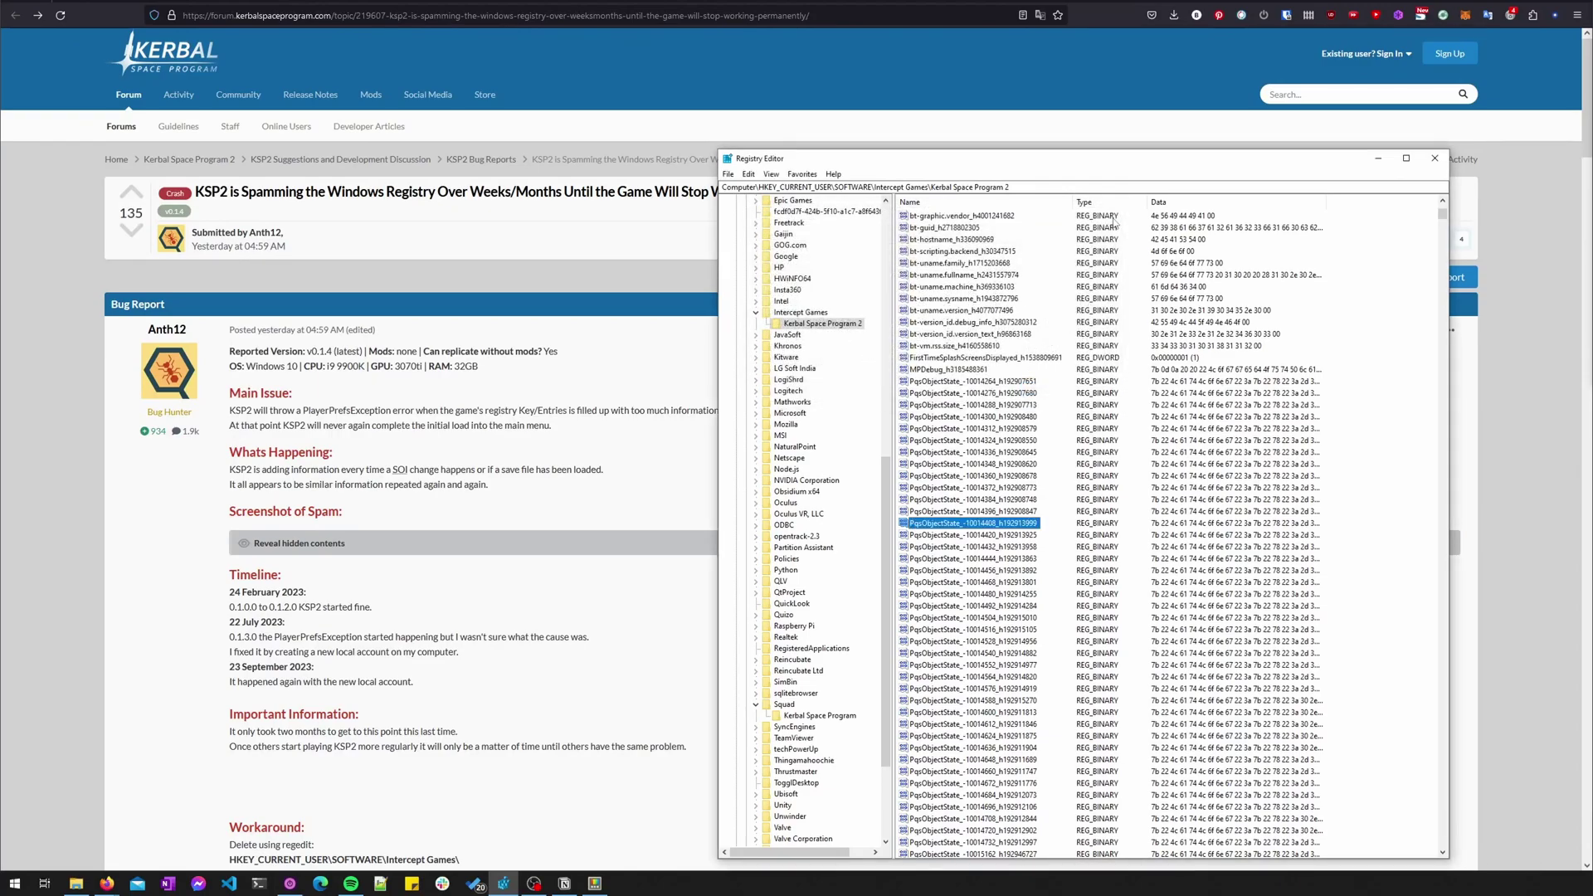
Return to the forum bug report and read down to its Files and Unity Links sections
click(656, 510)
scroll(368, 650, down, 1)
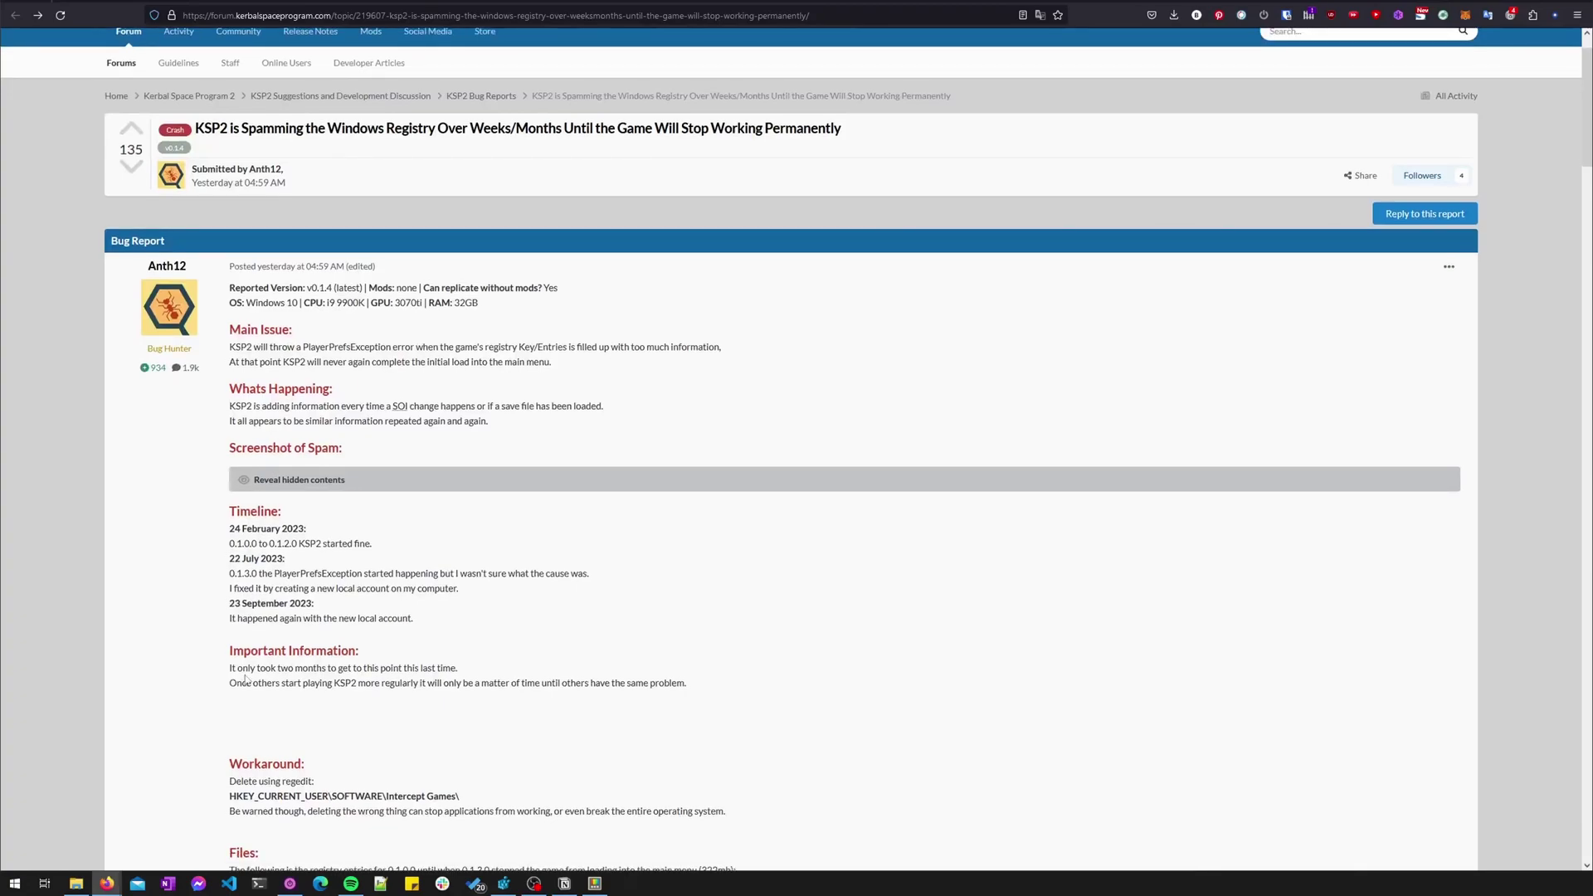
drag(231, 672, 496, 666)
click(330, 666)
click(496, 665)
scroll(586, 601, down, 5)
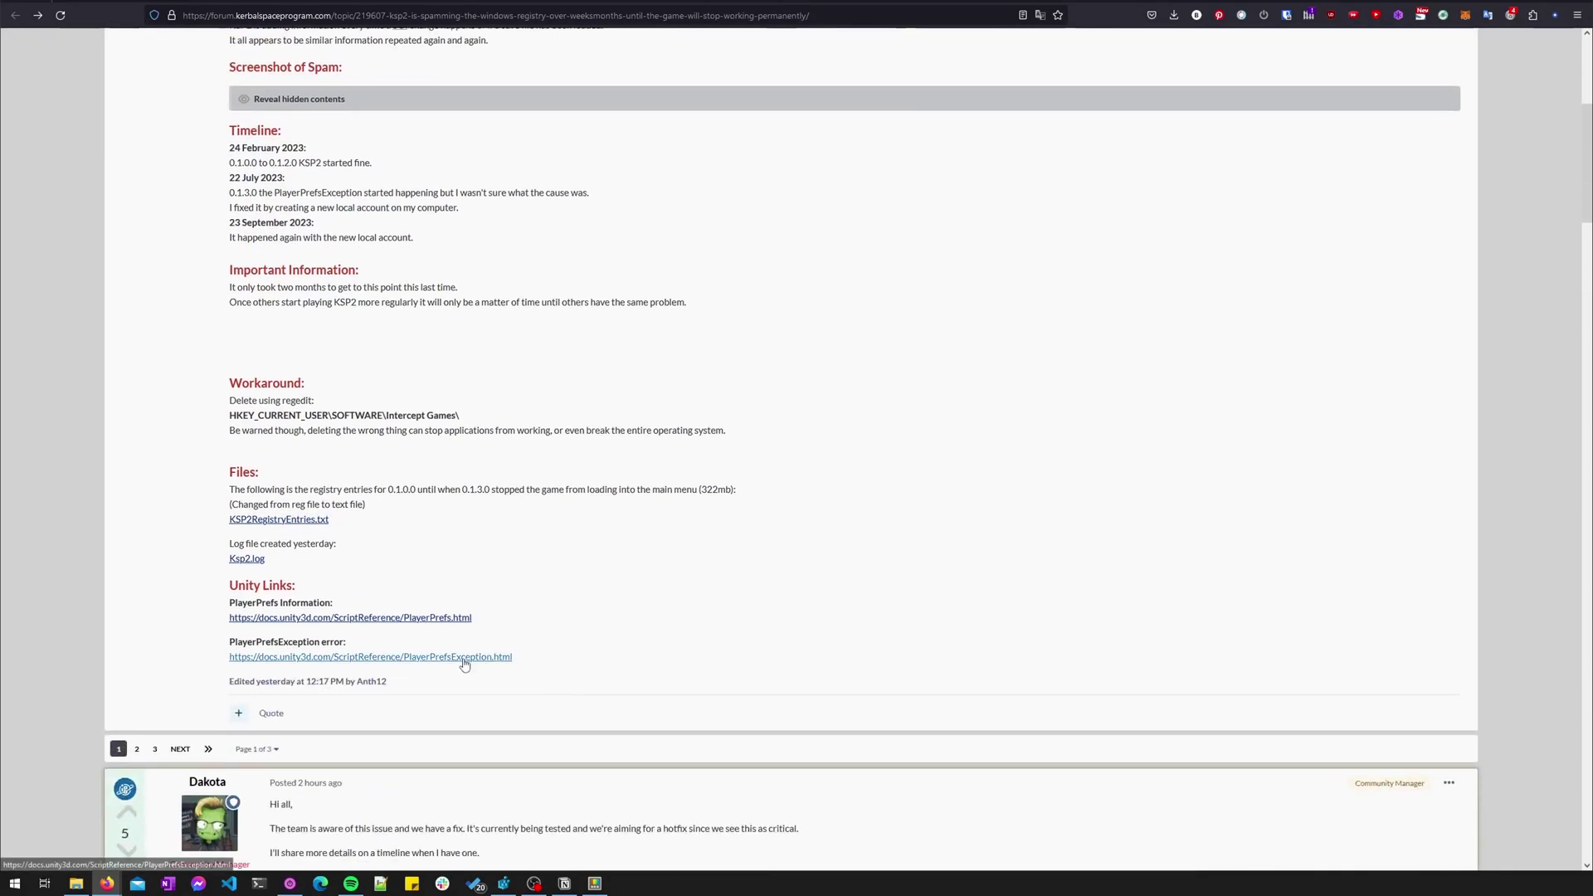
click(465, 657)
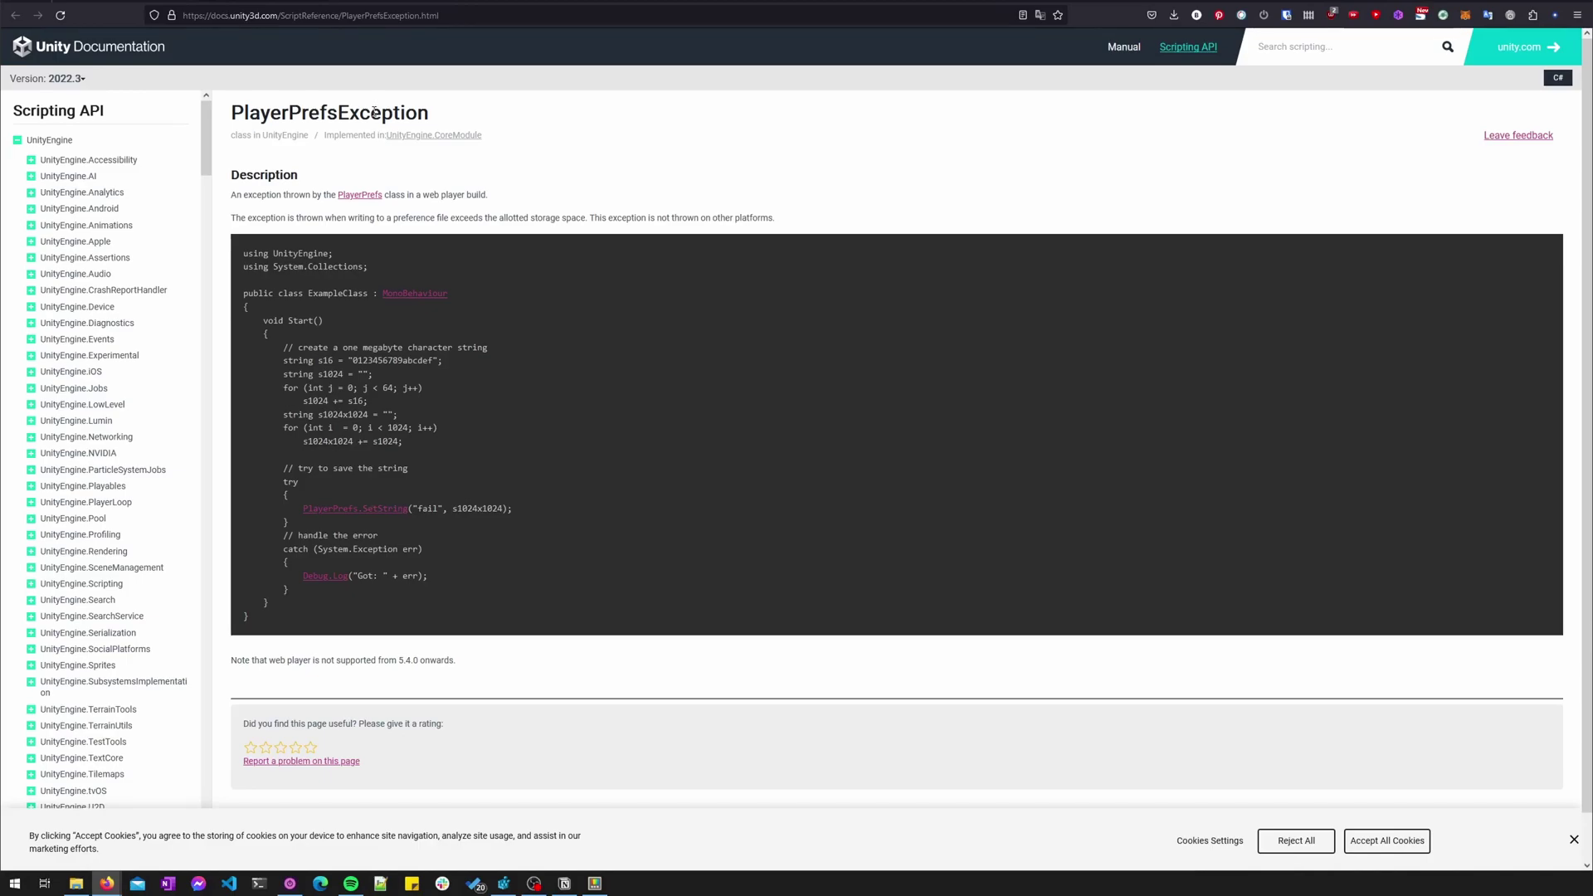
drag(324, 217, 585, 216)
click(811, 195)
key(alt+Left)
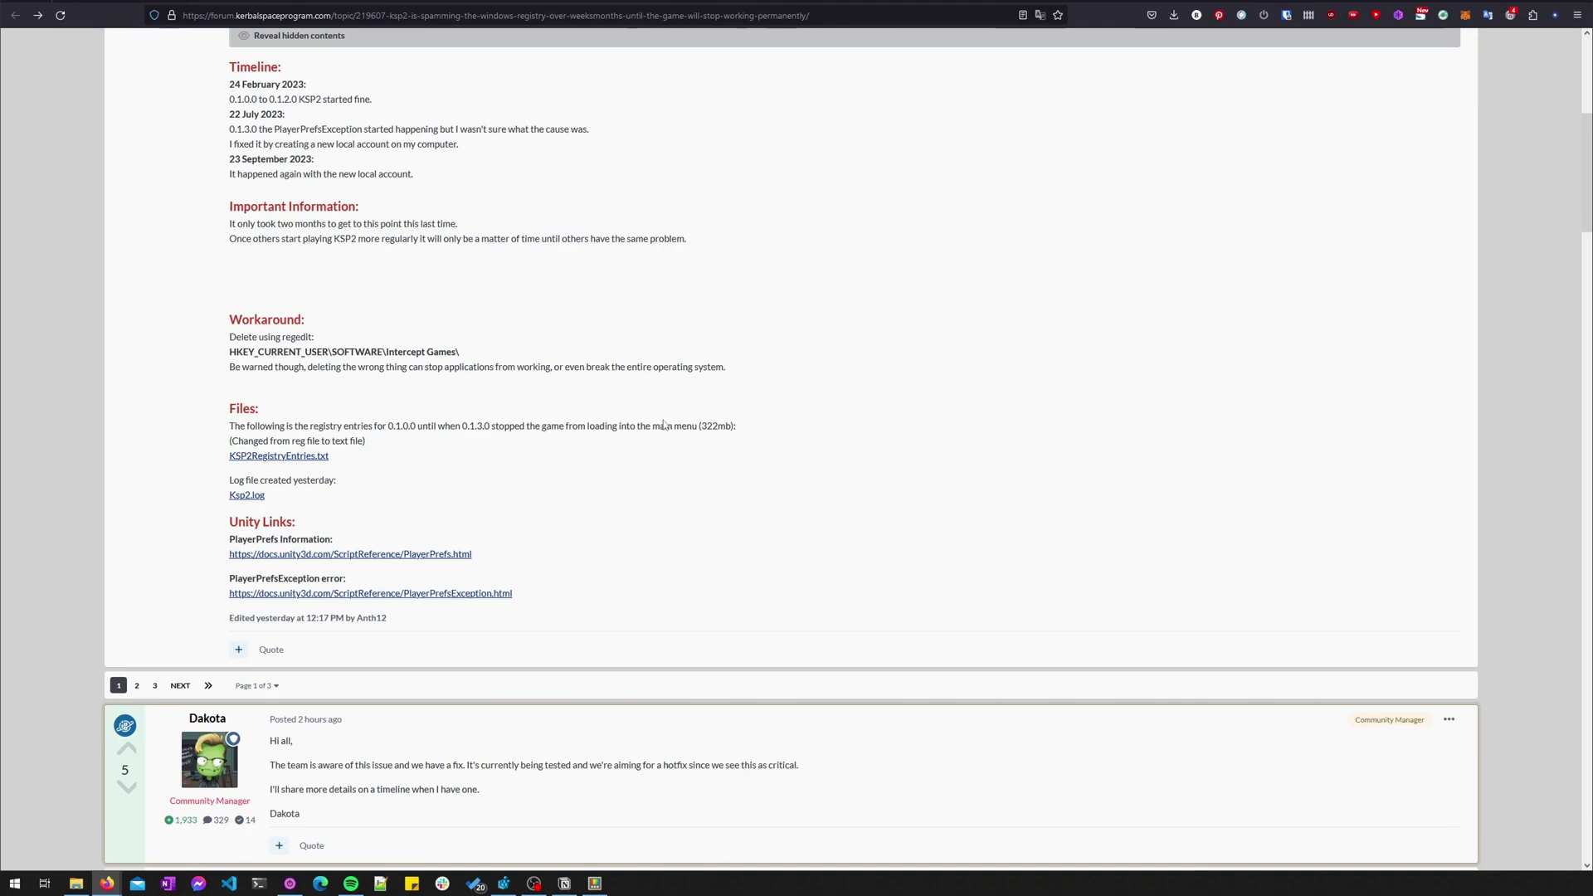
Read the 322mb registry size note in the Files section, then return to Registry Editor
drag(704, 427, 736, 427)
click(817, 414)
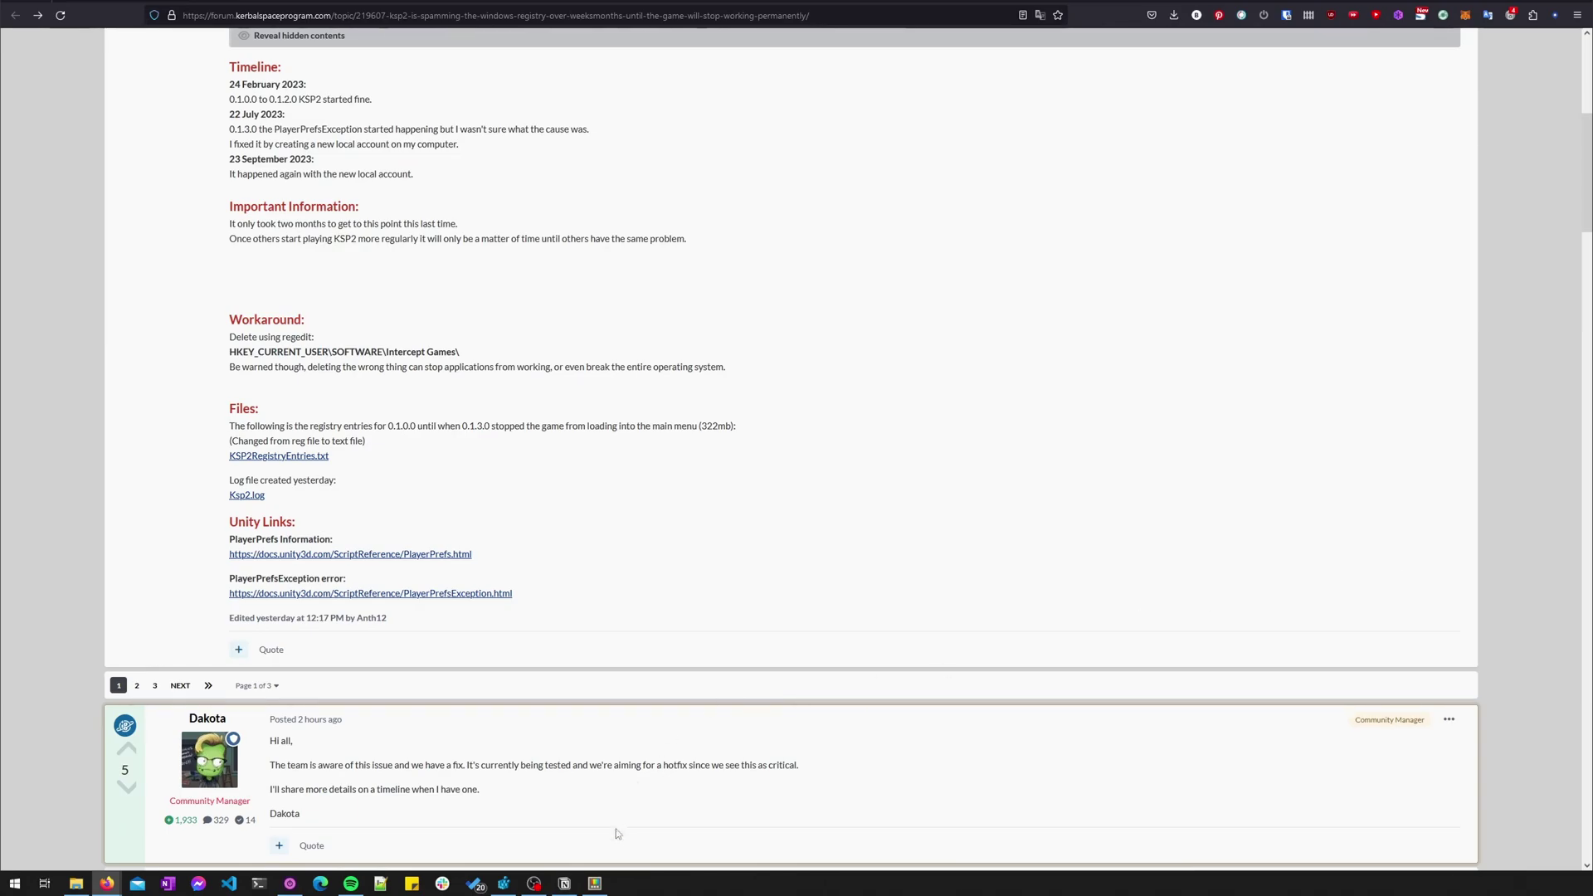
click(503, 883)
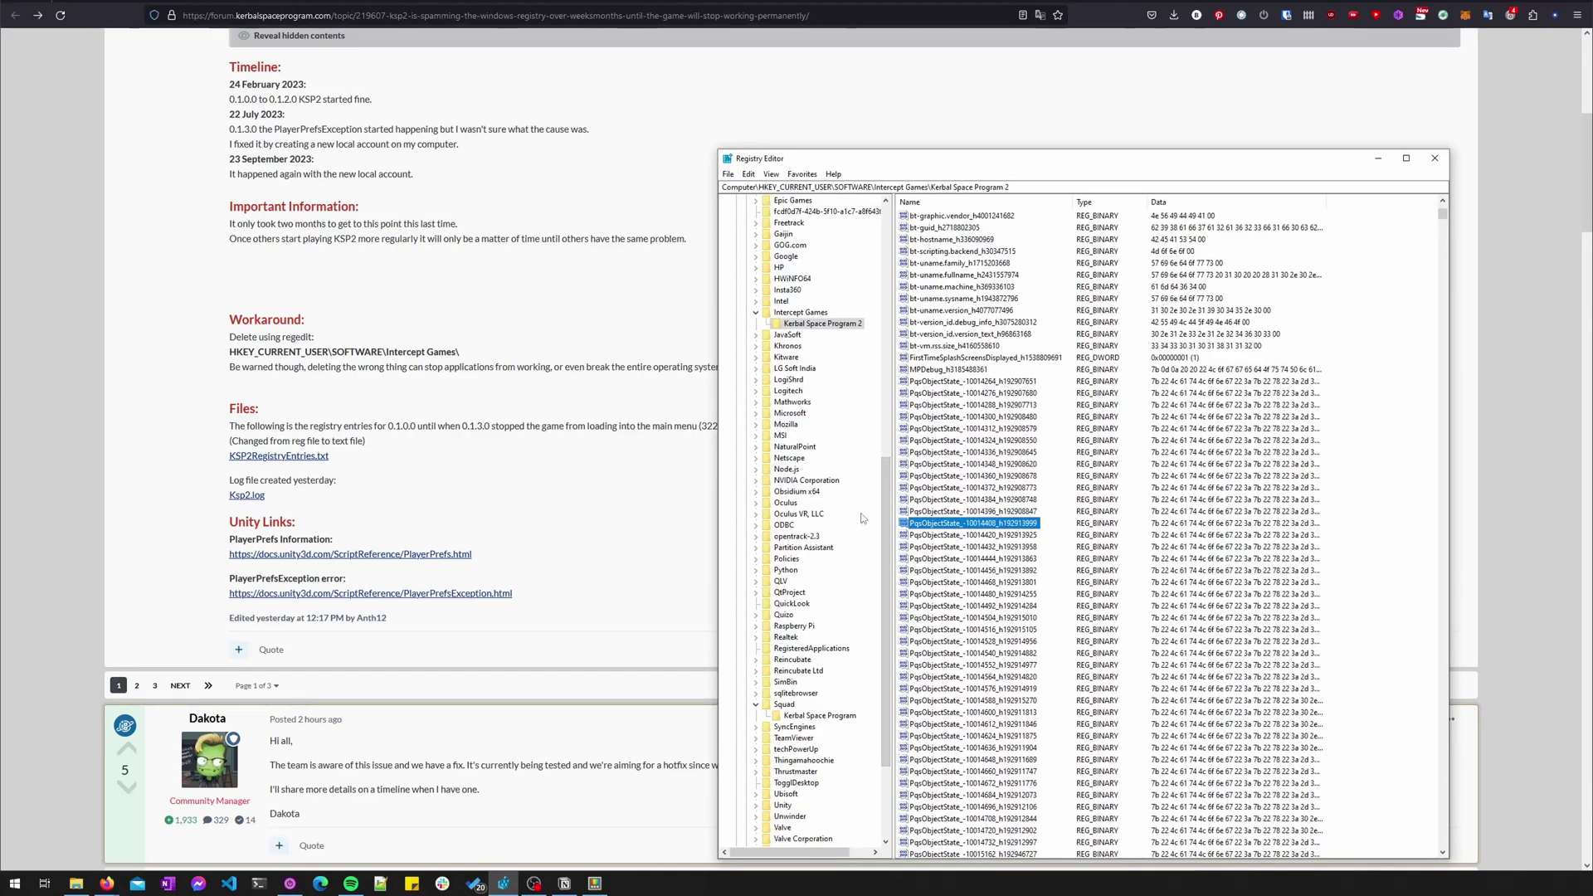
Scroll the Kerbal Space Program 2 values to the bottom, past the last PqsObjectState entries
click(813, 717)
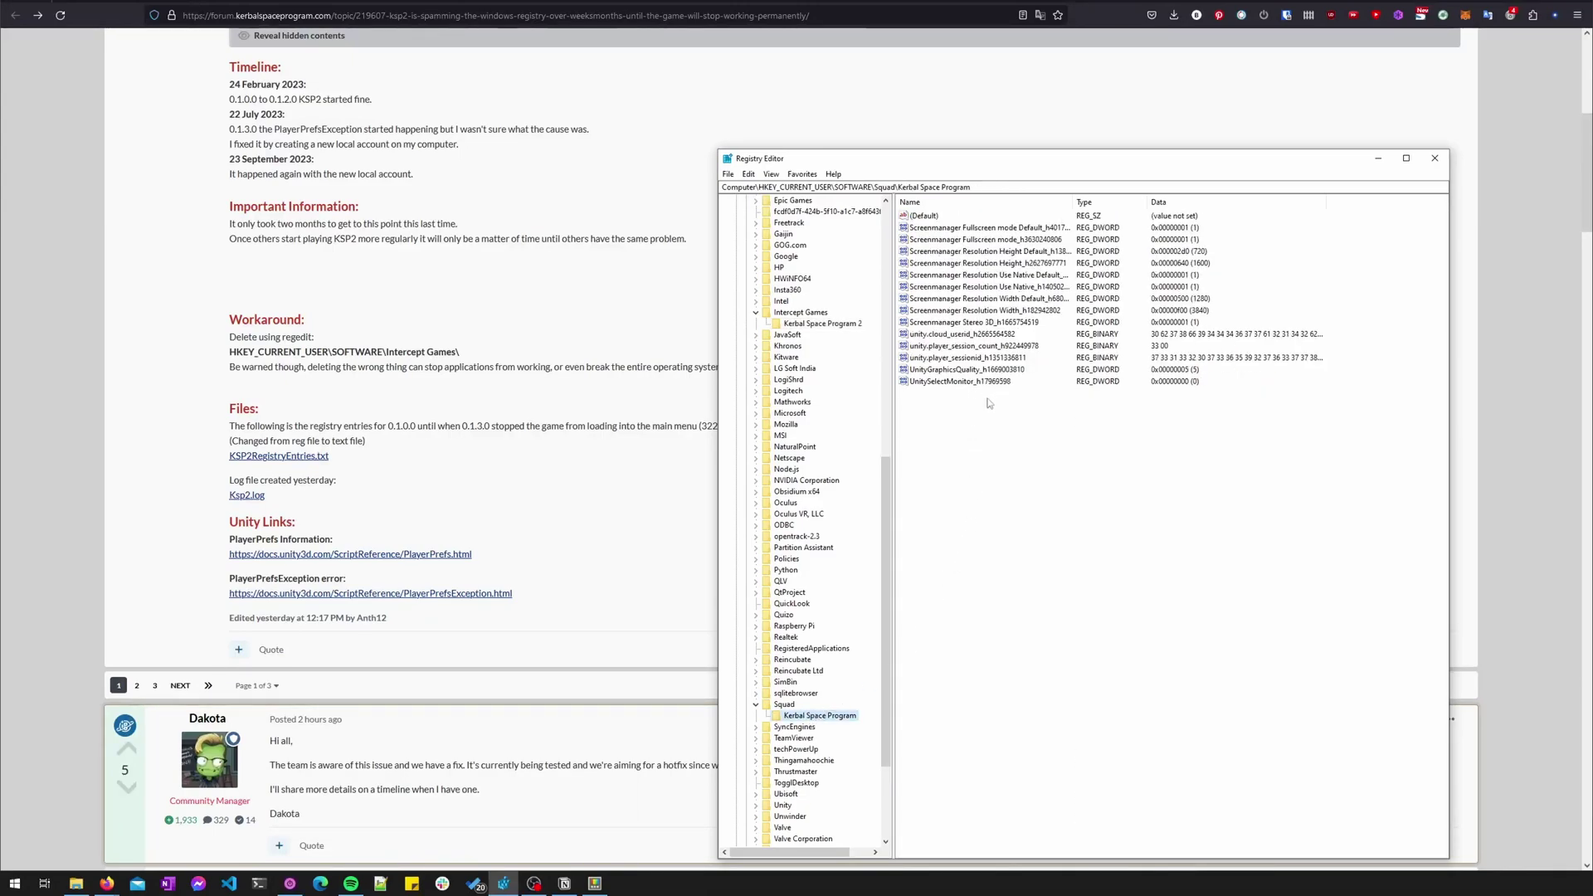
click(818, 324)
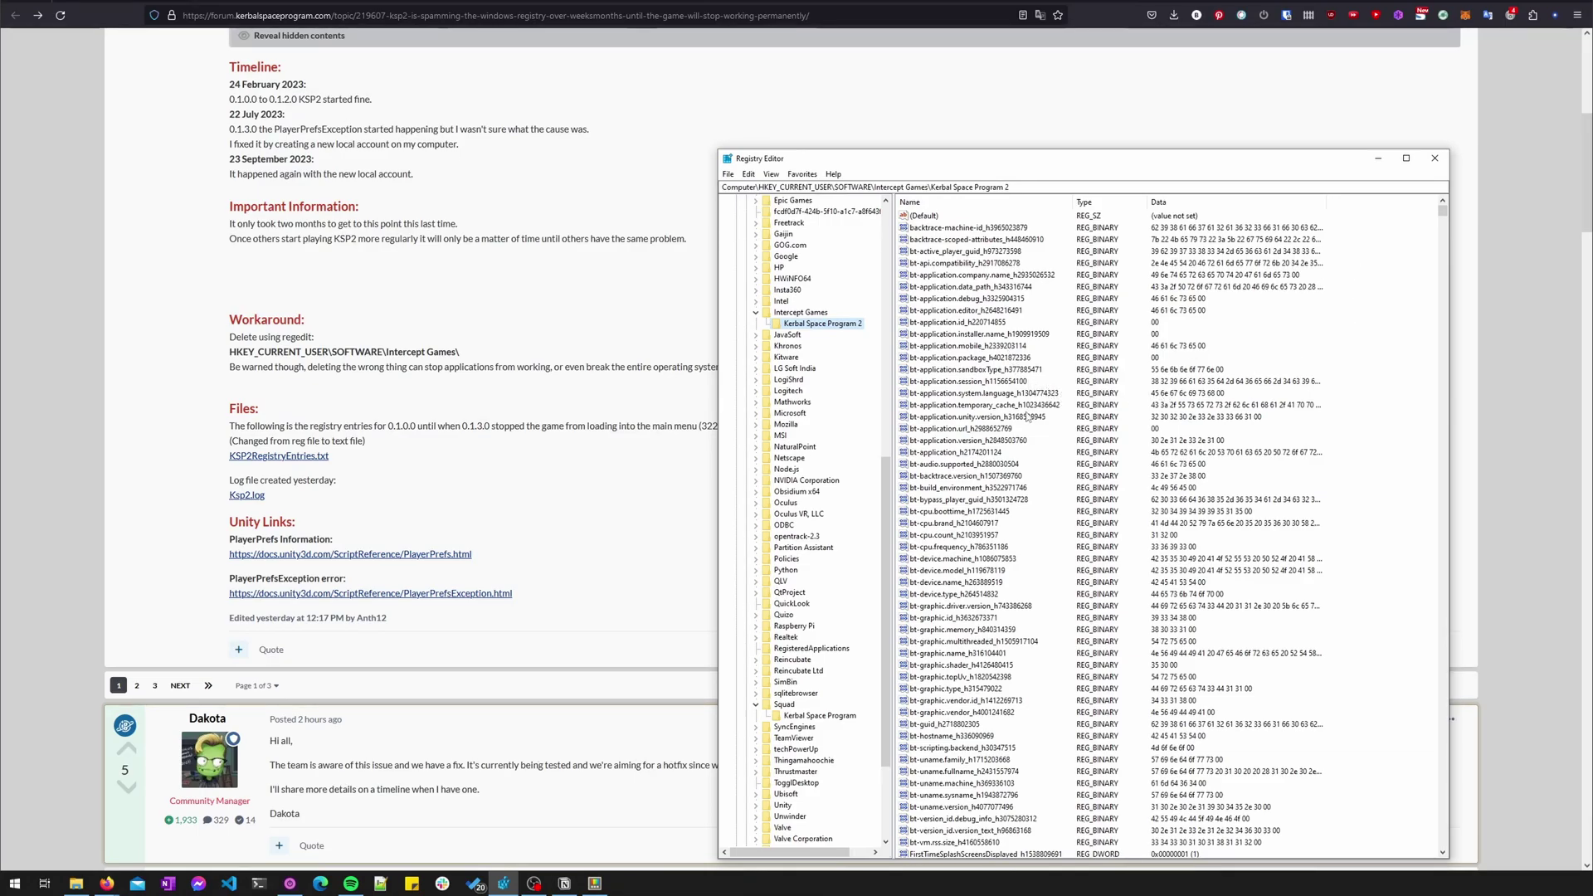
scroll(1026, 415, down, 20)
scroll(1027, 416, down, 20)
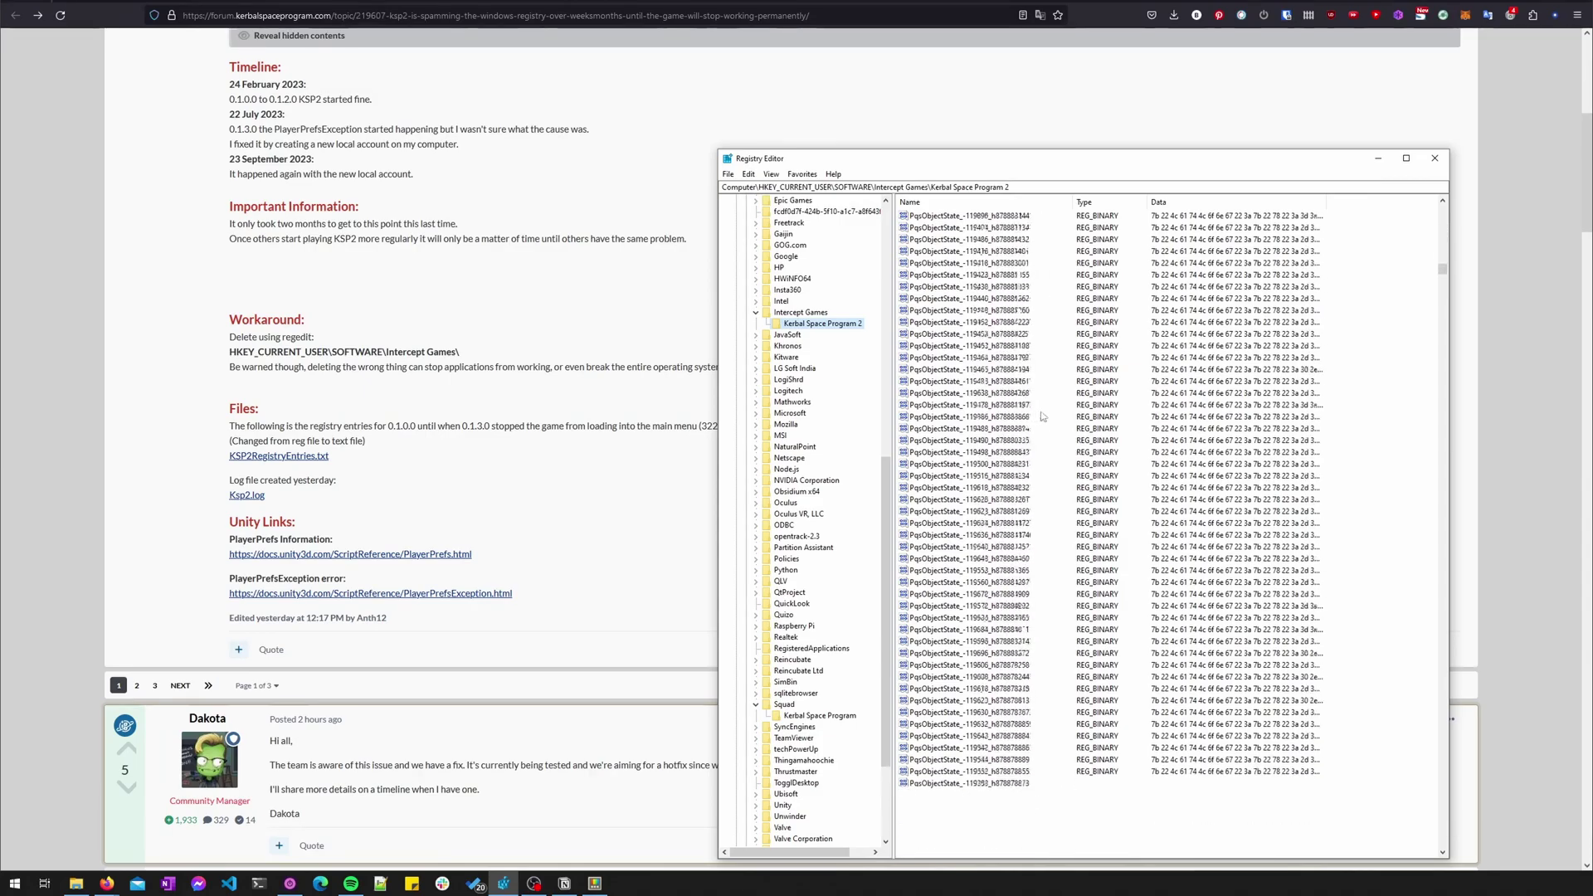
scroll(1075, 416, down, 20)
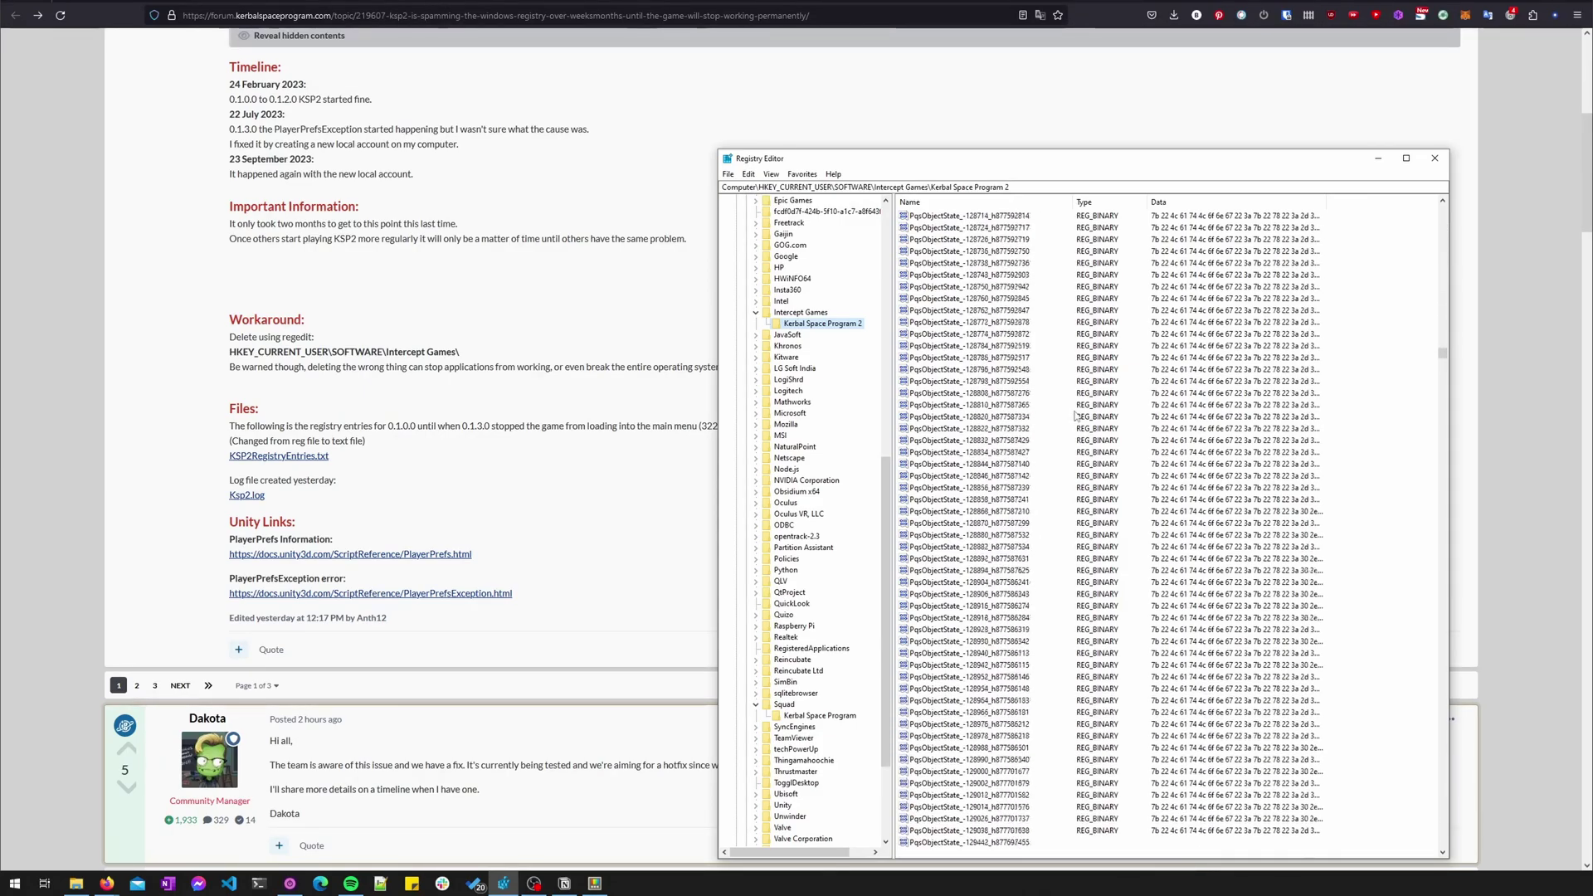
scroll(1075, 416, down, 20)
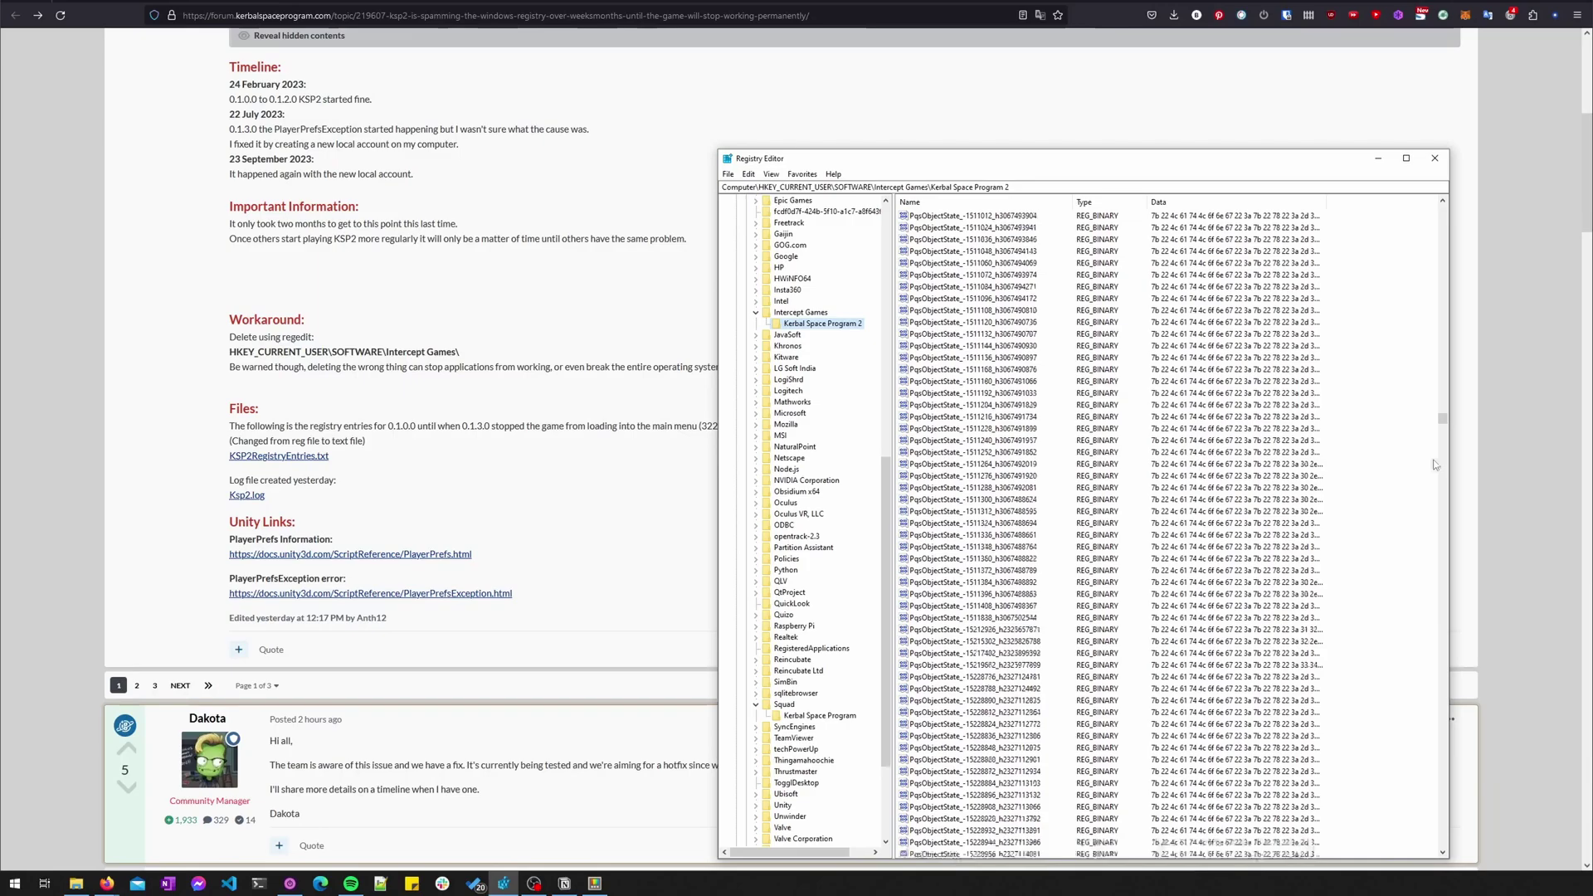
drag(1443, 425, 1443, 842)
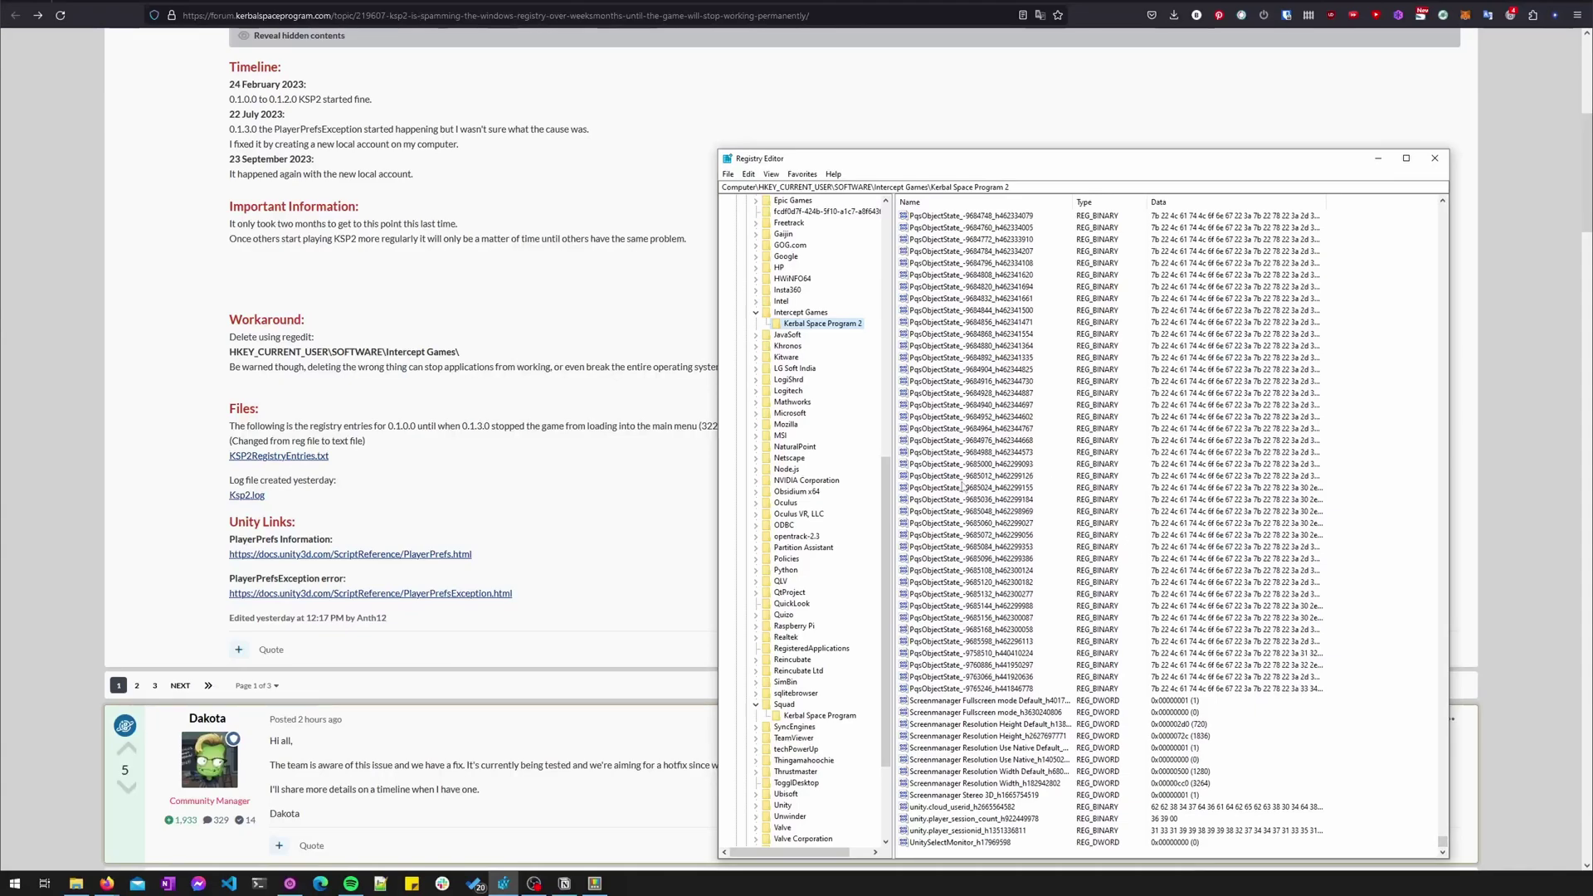
double_click(954, 500)
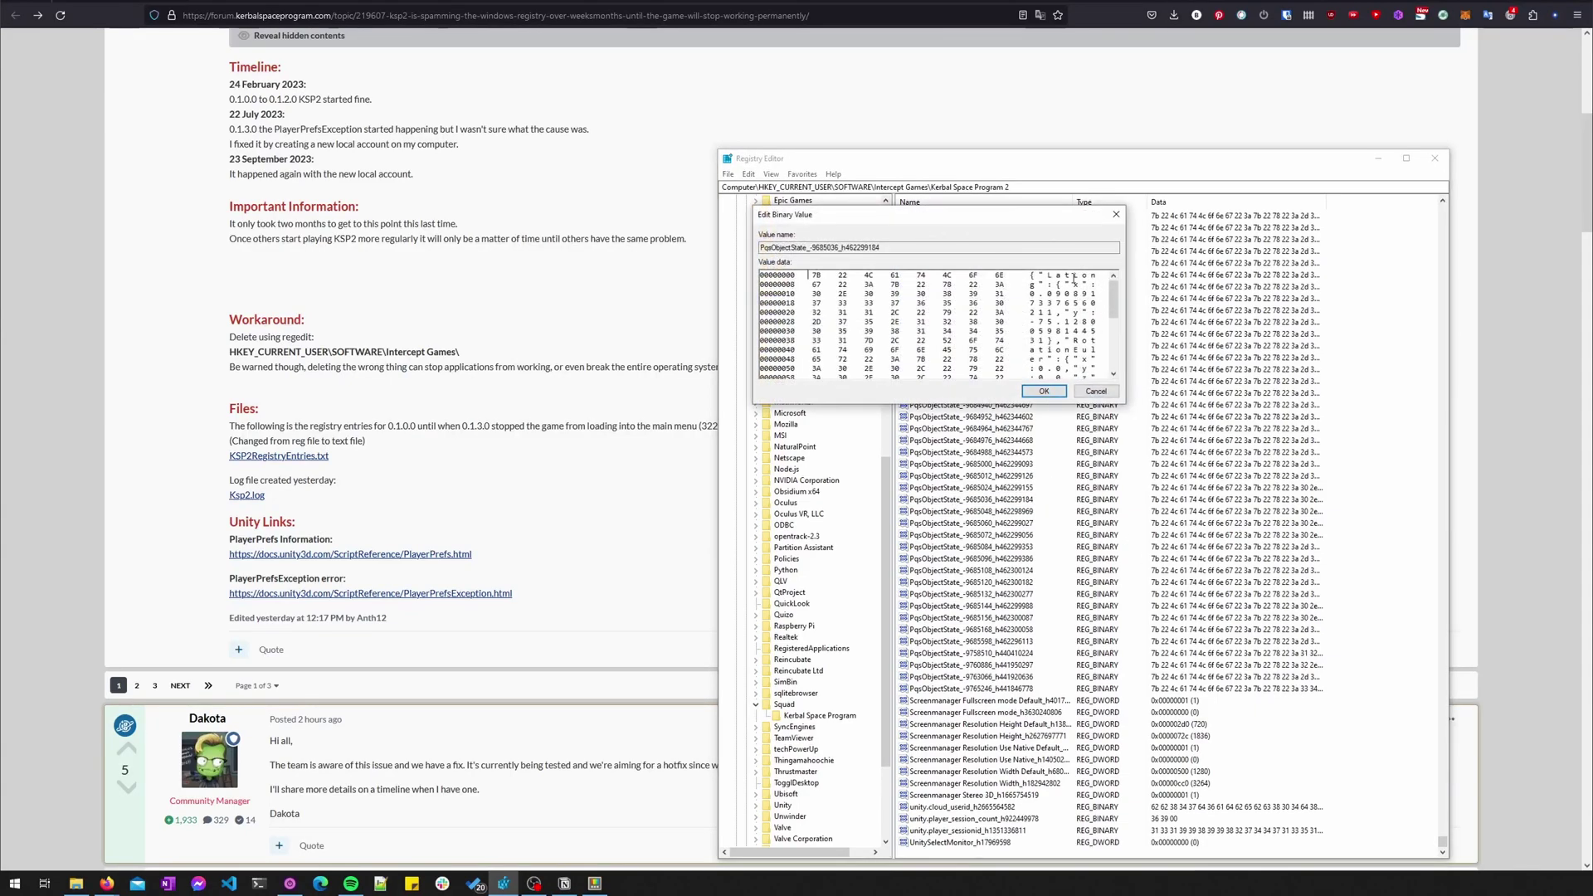
drag(1045, 275, 1112, 422)
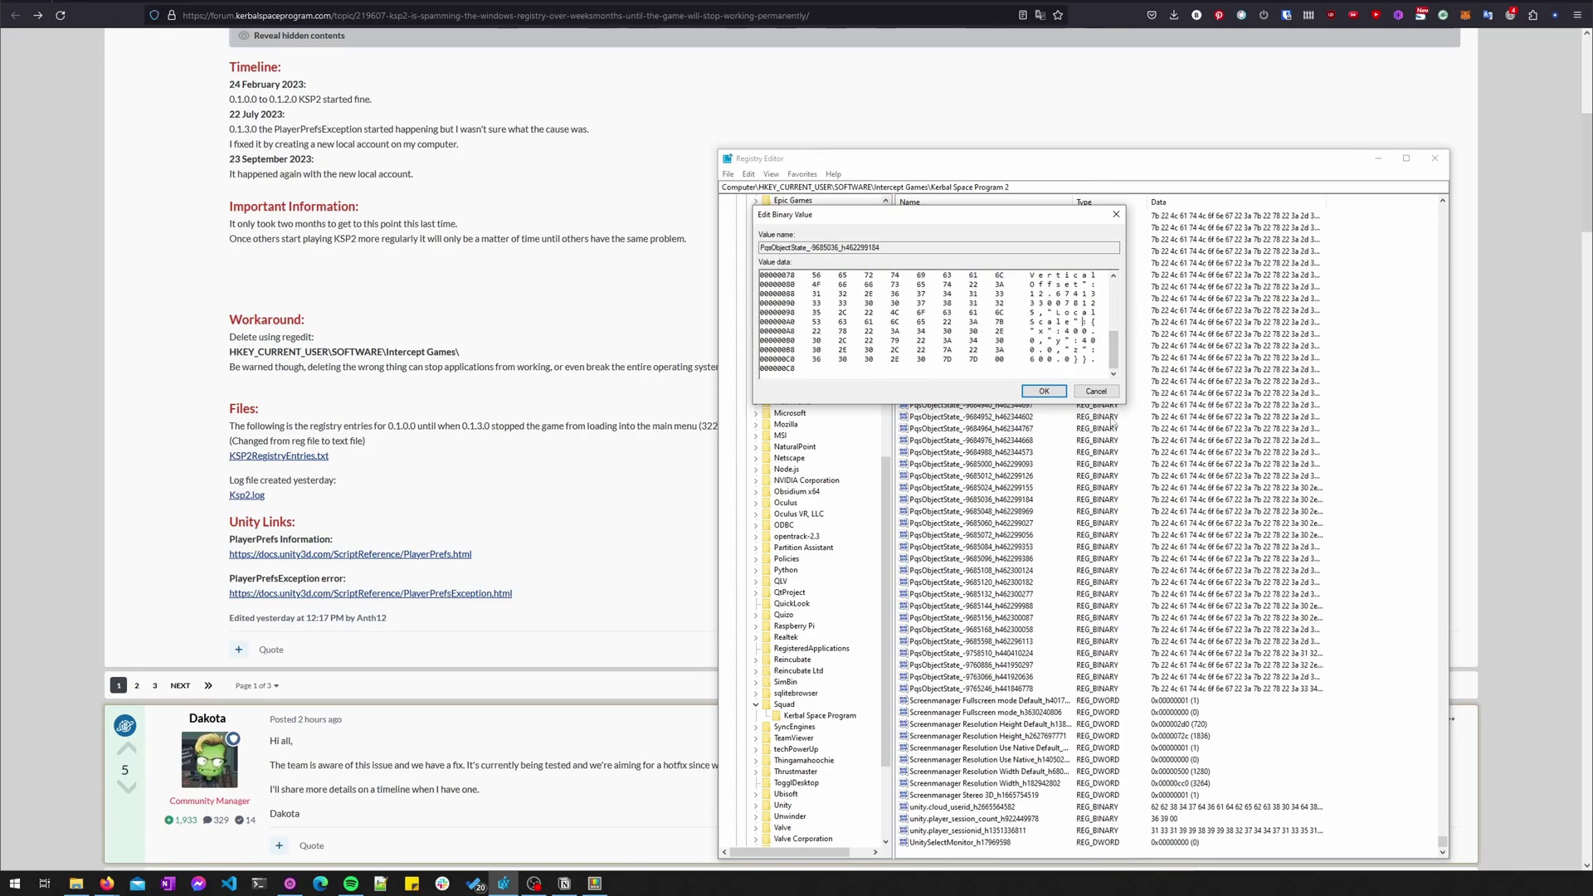
click(1104, 394)
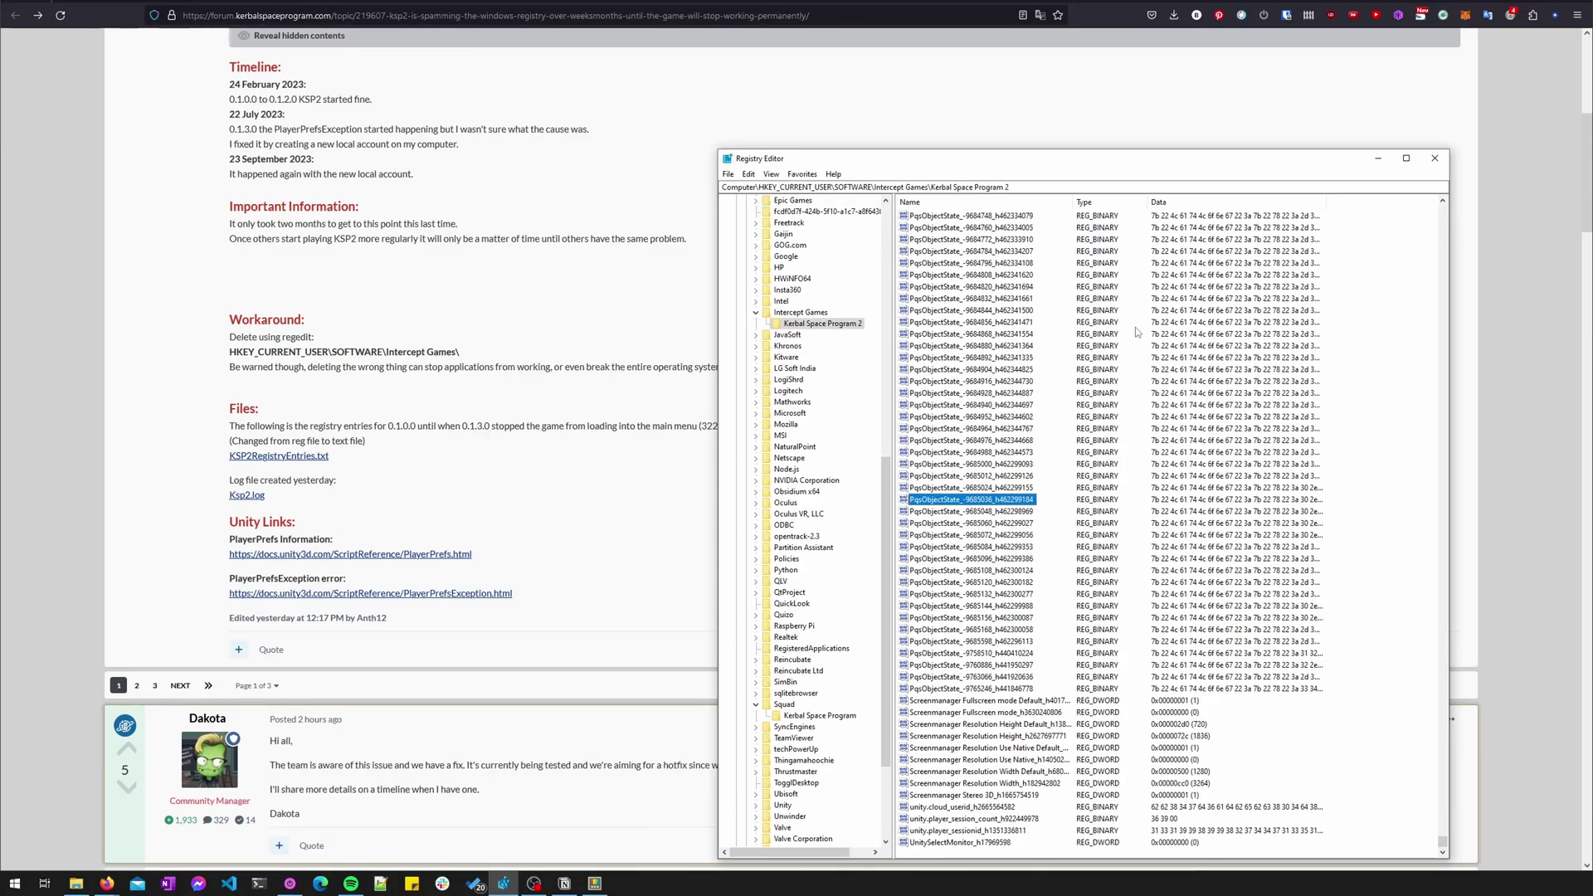
Select every PqsObjectState value except the last and permanently delete them
drag(1443, 839, 1448, 215)
scroll(1070, 670, down, 7)
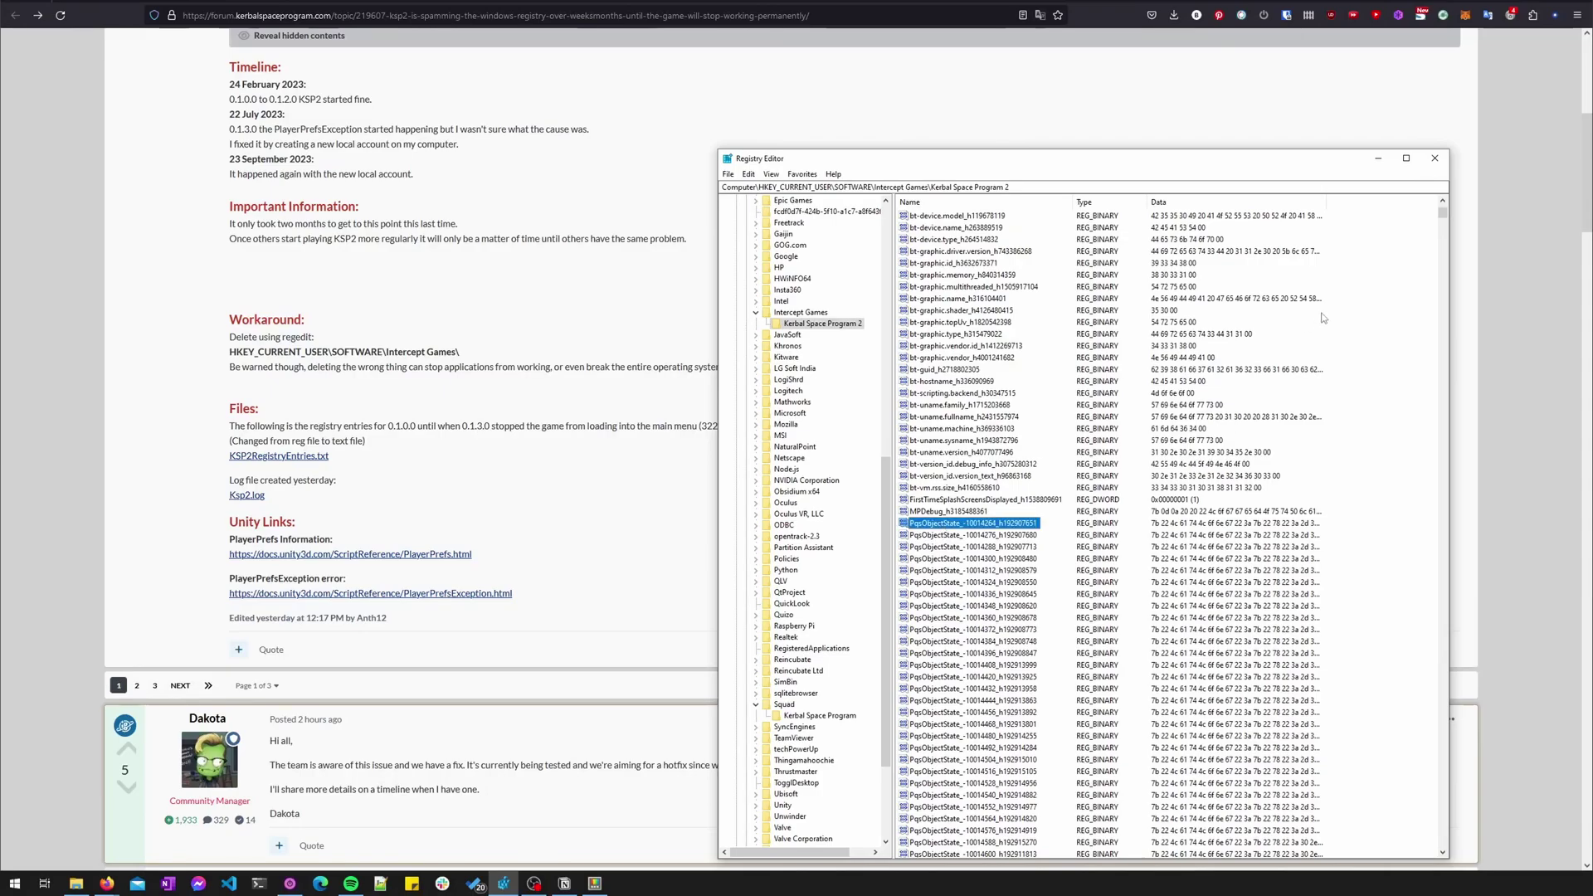
drag(1444, 214, 1452, 846)
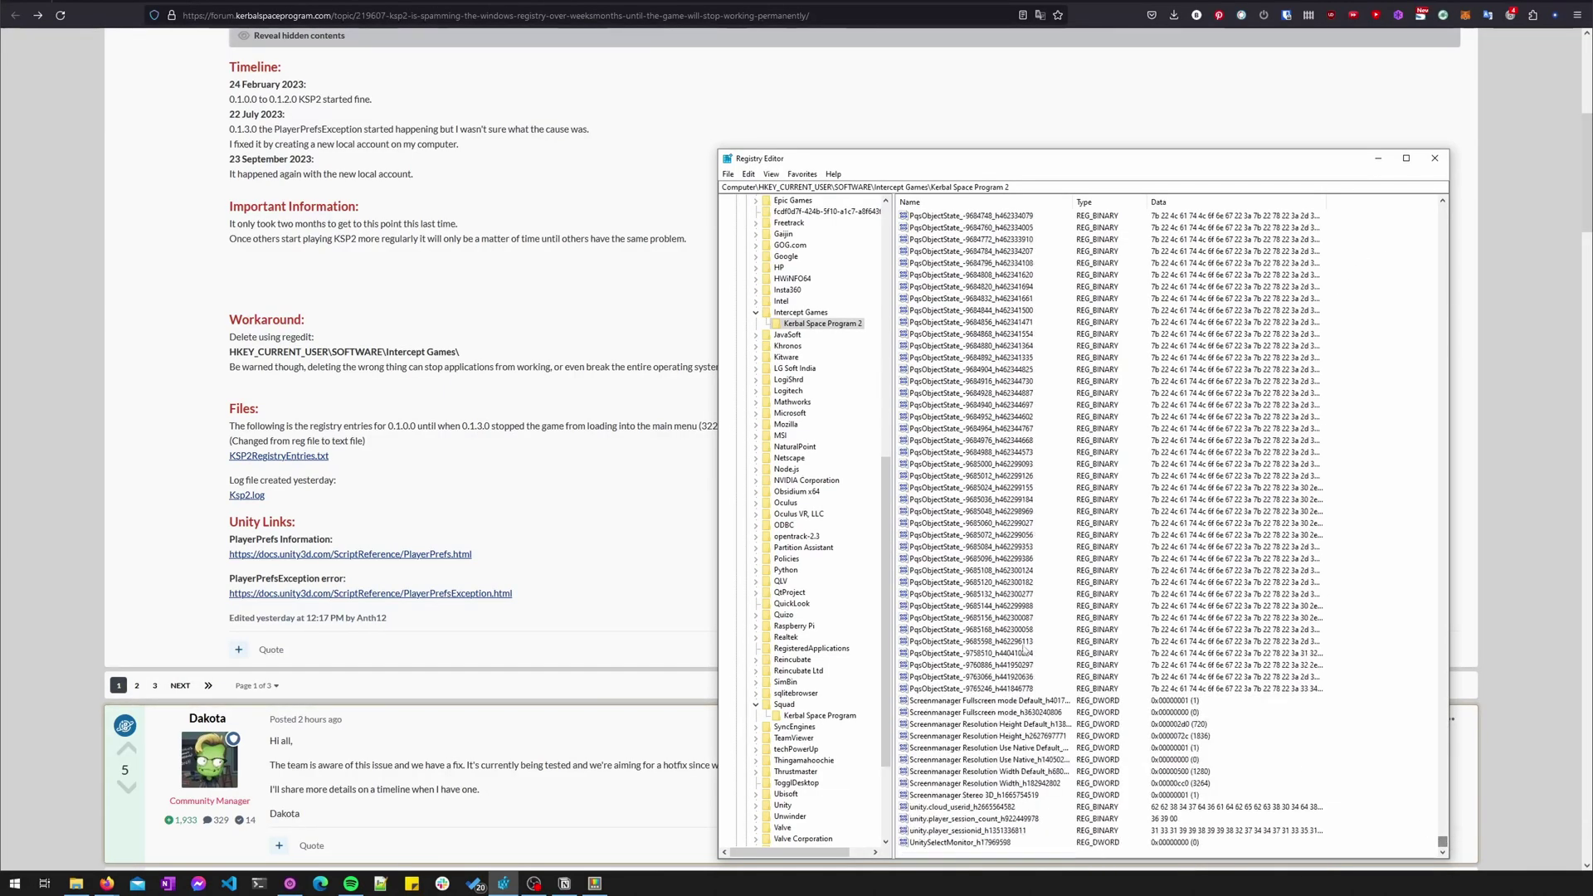
shift+click(1016, 678)
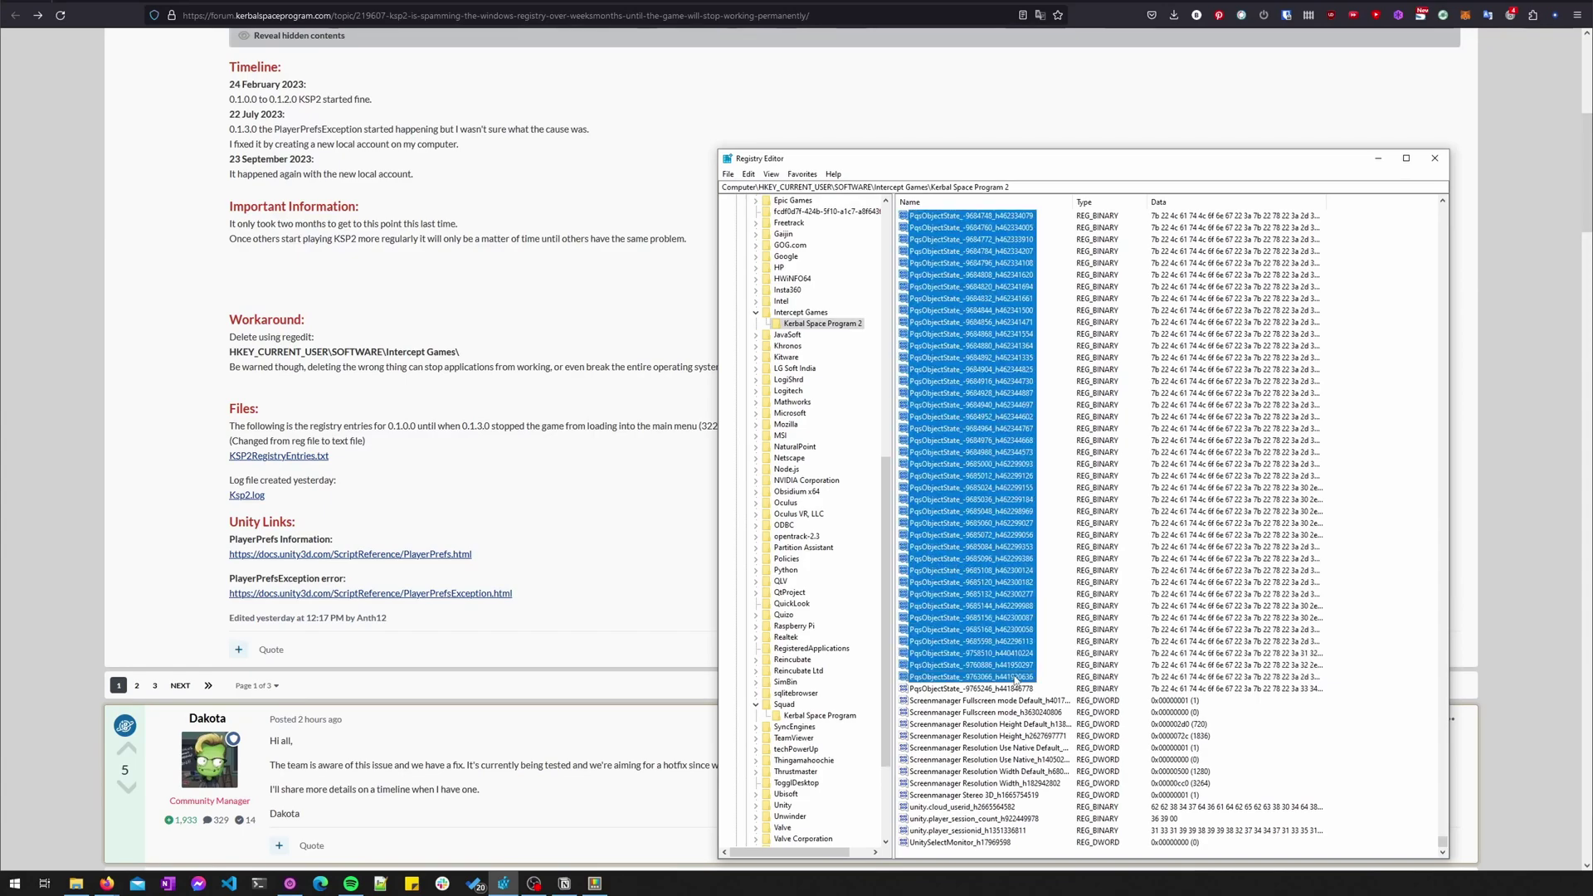
right_click(977, 618)
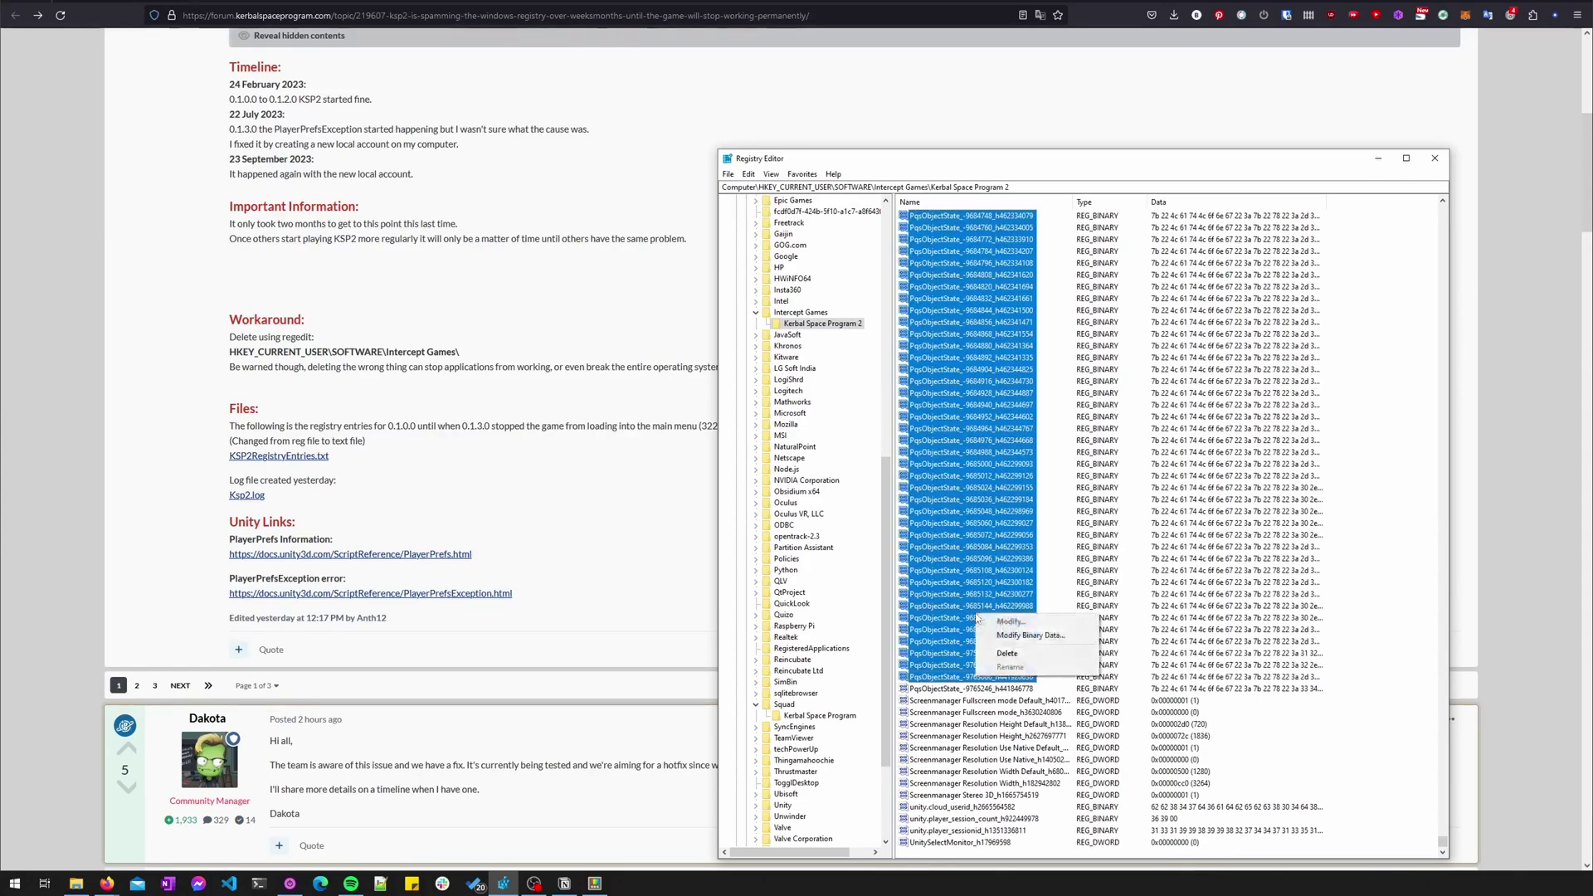
click(1004, 653)
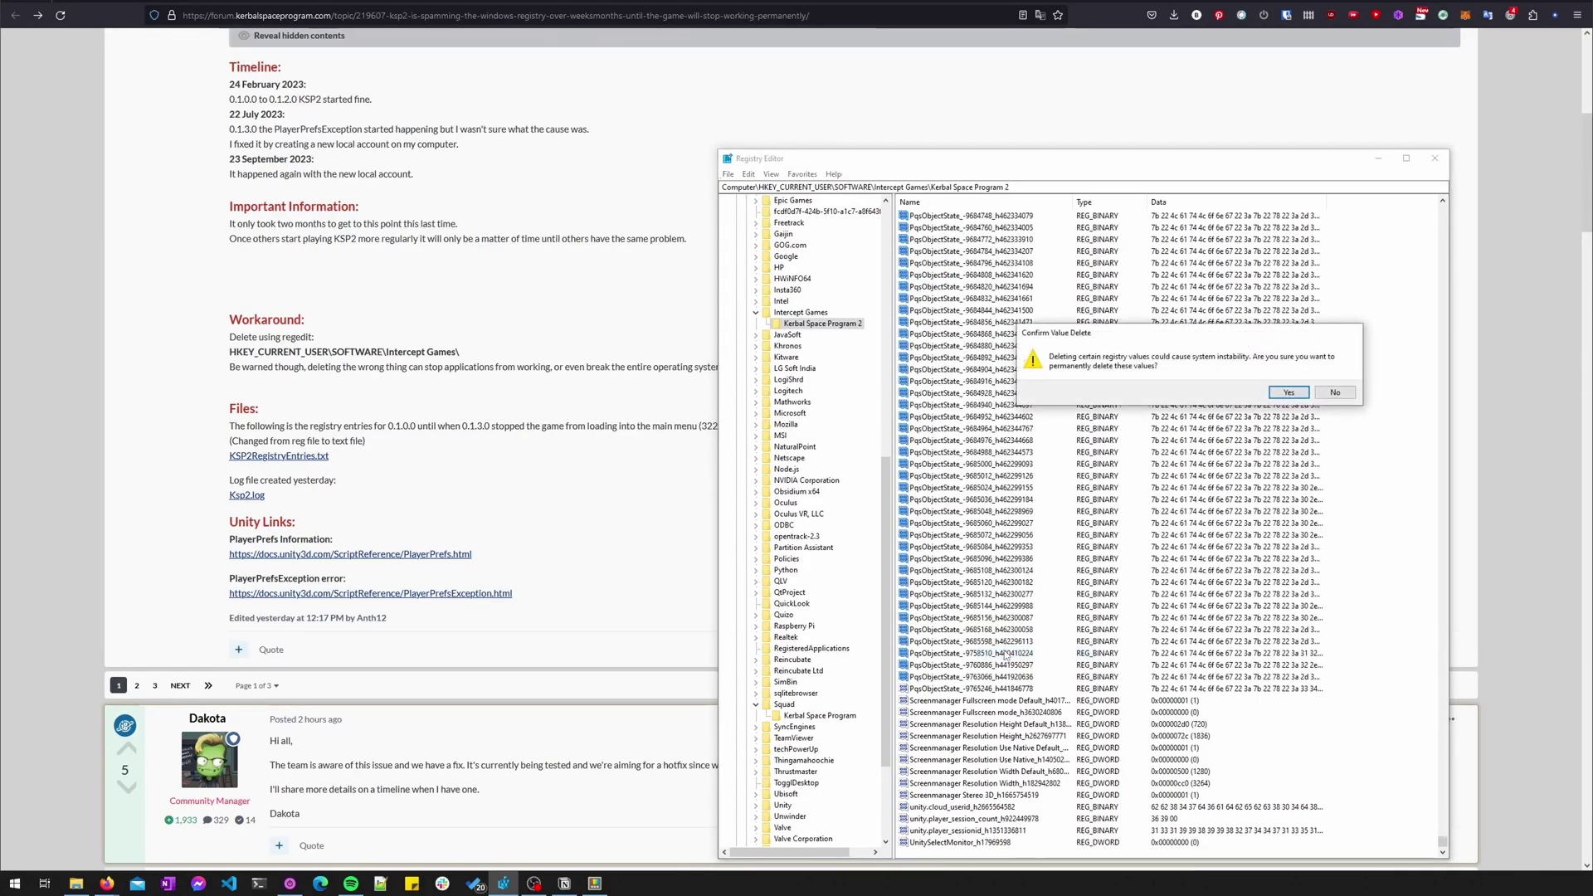
click(1289, 391)
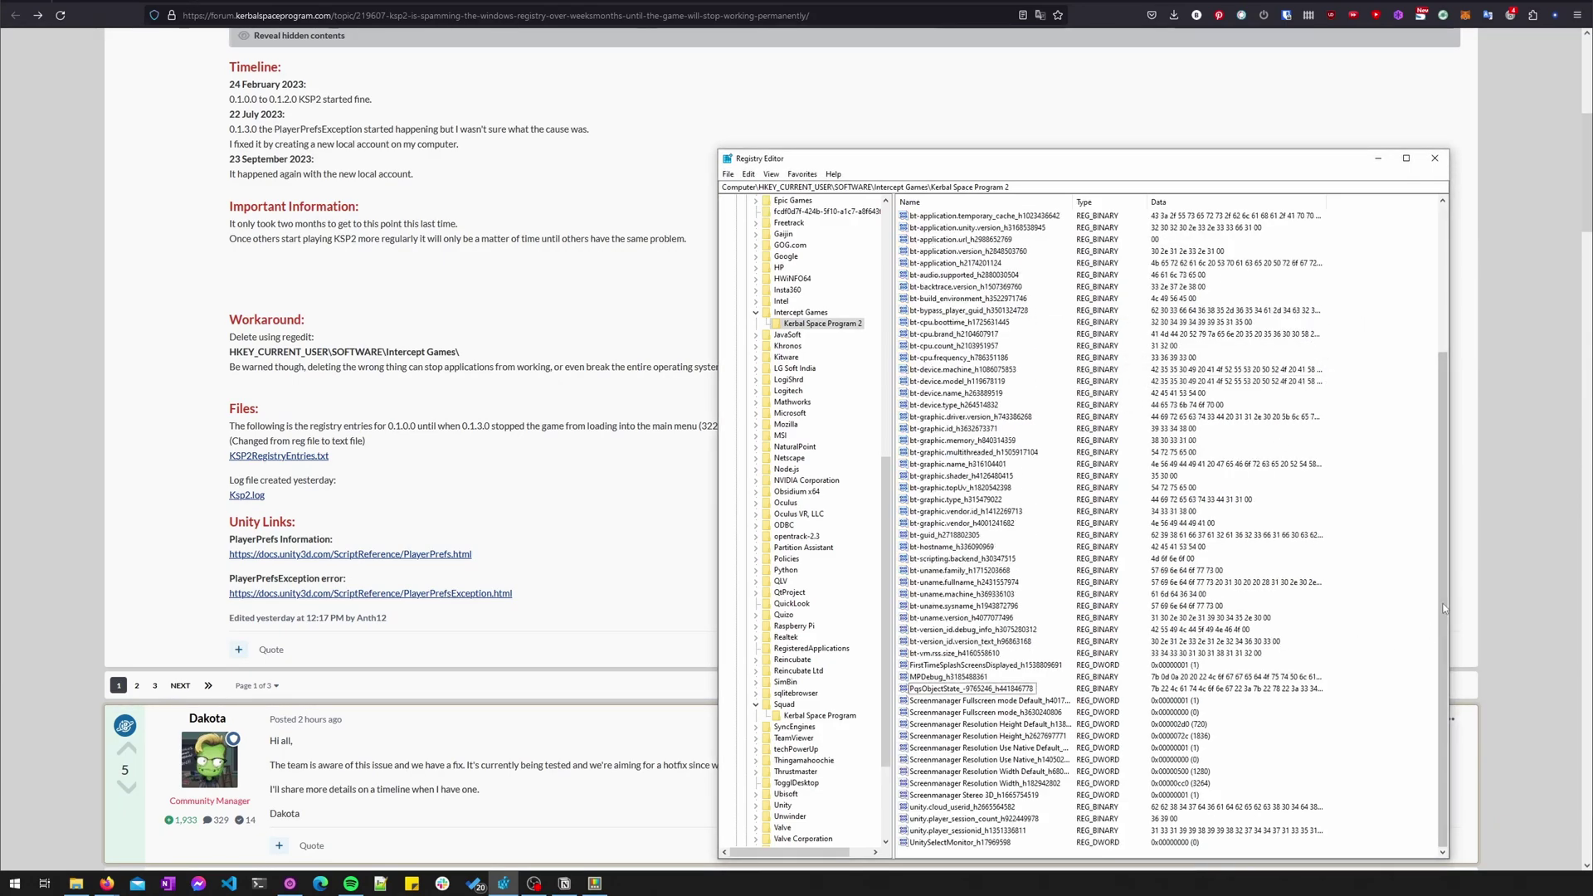
Refresh the Kerbal Space Program 2 key to confirm only one PqsObjectState entry remains
drag(1447, 600, 1446, 452)
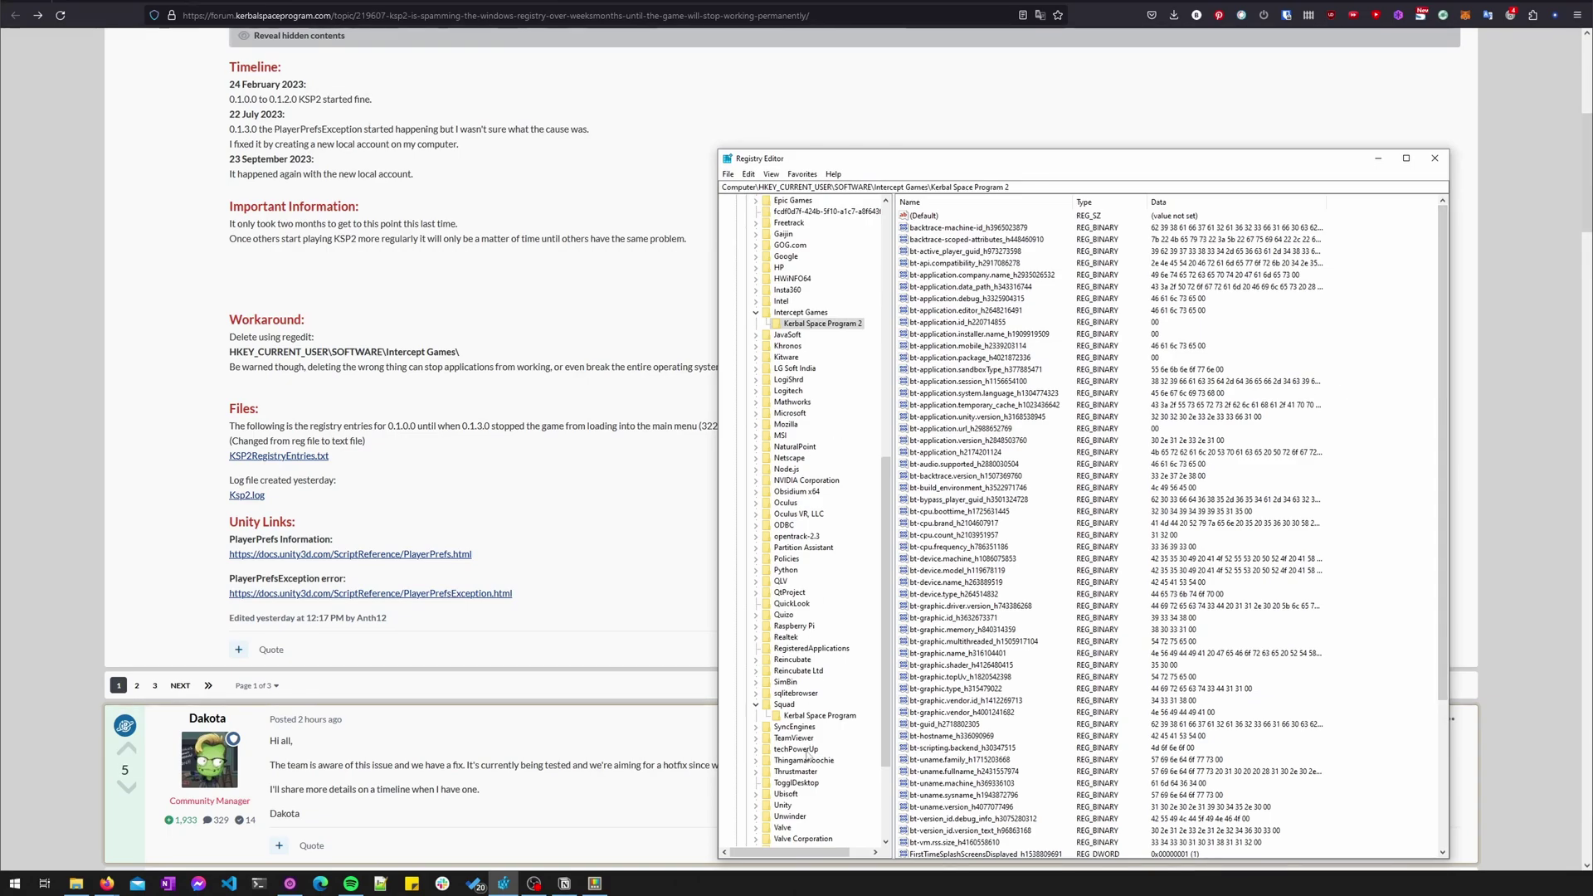
click(819, 323)
scroll(1038, 445, down, 4)
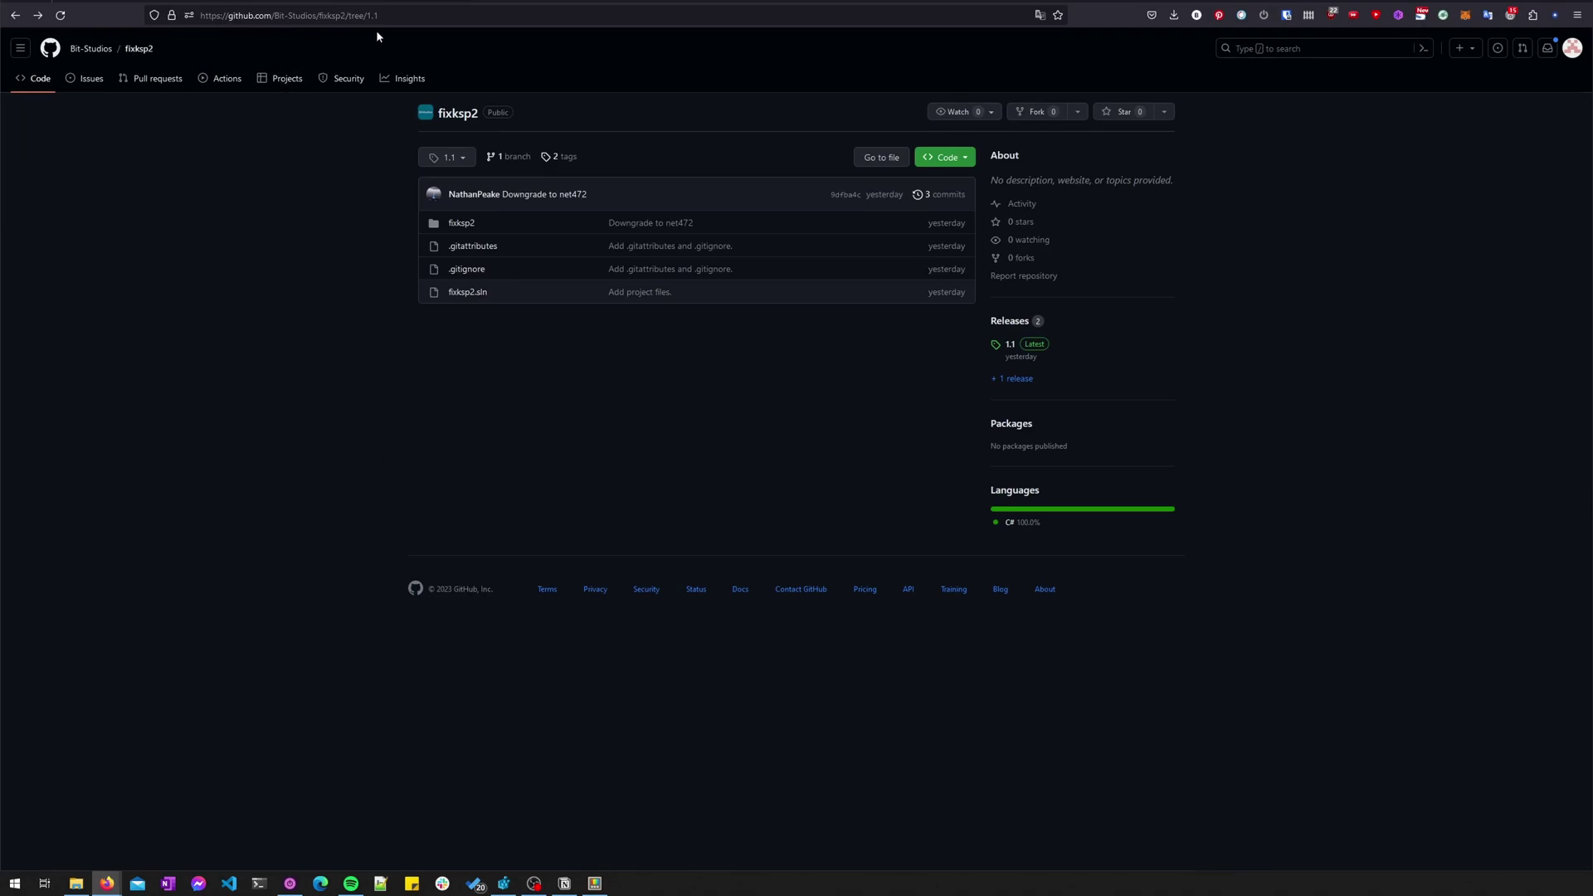
Open fixksp2/Program.cs on GitHub and highlight its DeleteSubKeyTree line
click(459, 223)
click(272, 236)
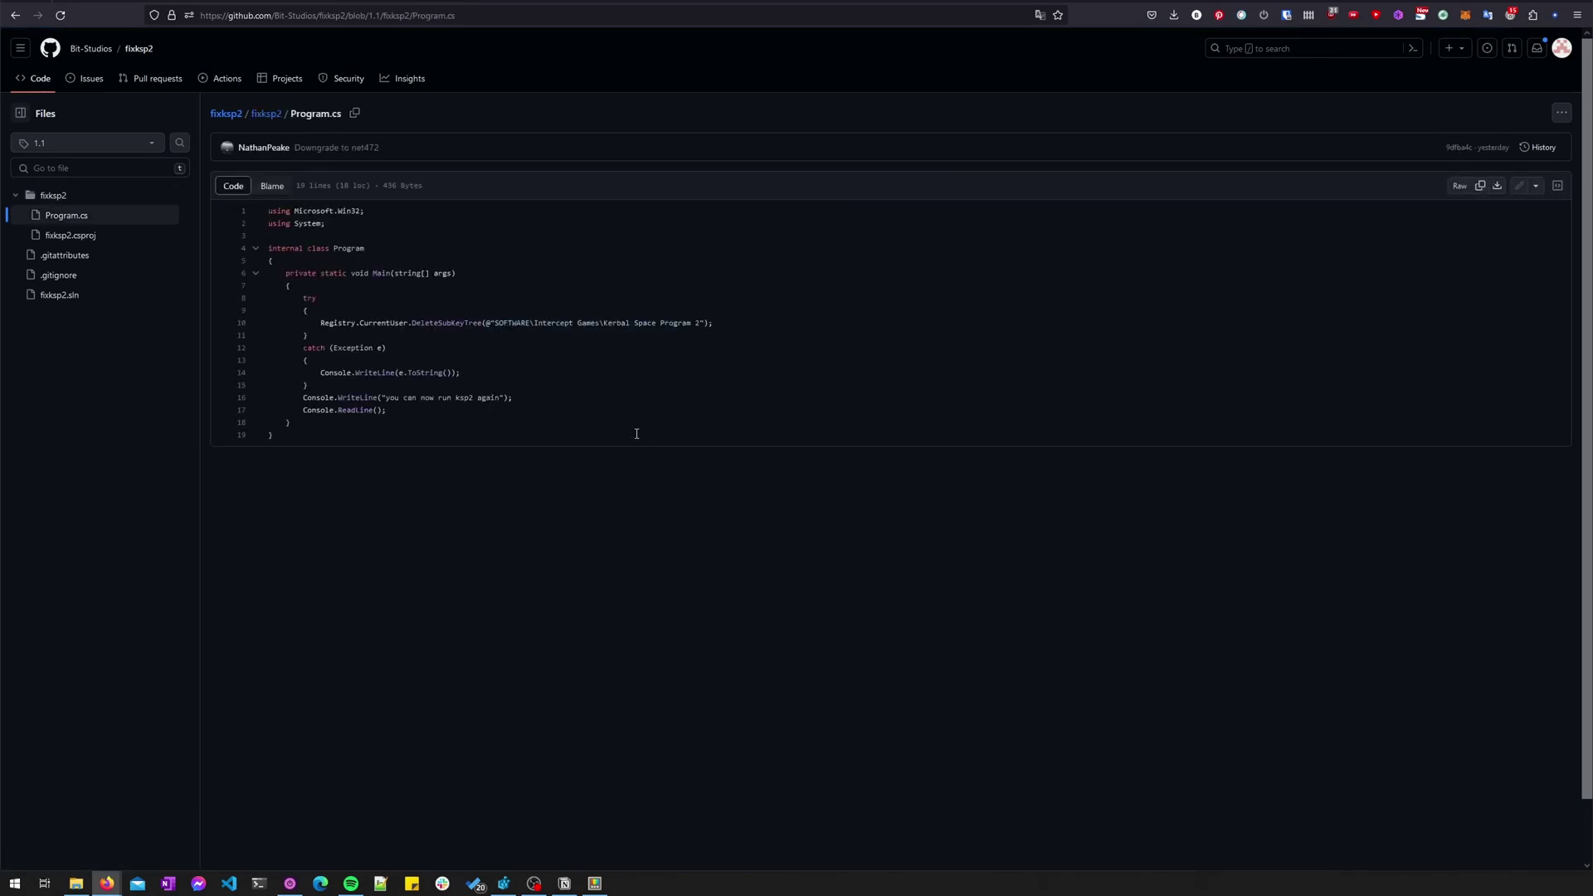
drag(320, 323, 722, 322)
click(758, 309)
In the forum thread, highlight the Workaround's HKEY registry path, then scroll to the hotfix reply
key(ctrl+Tab)
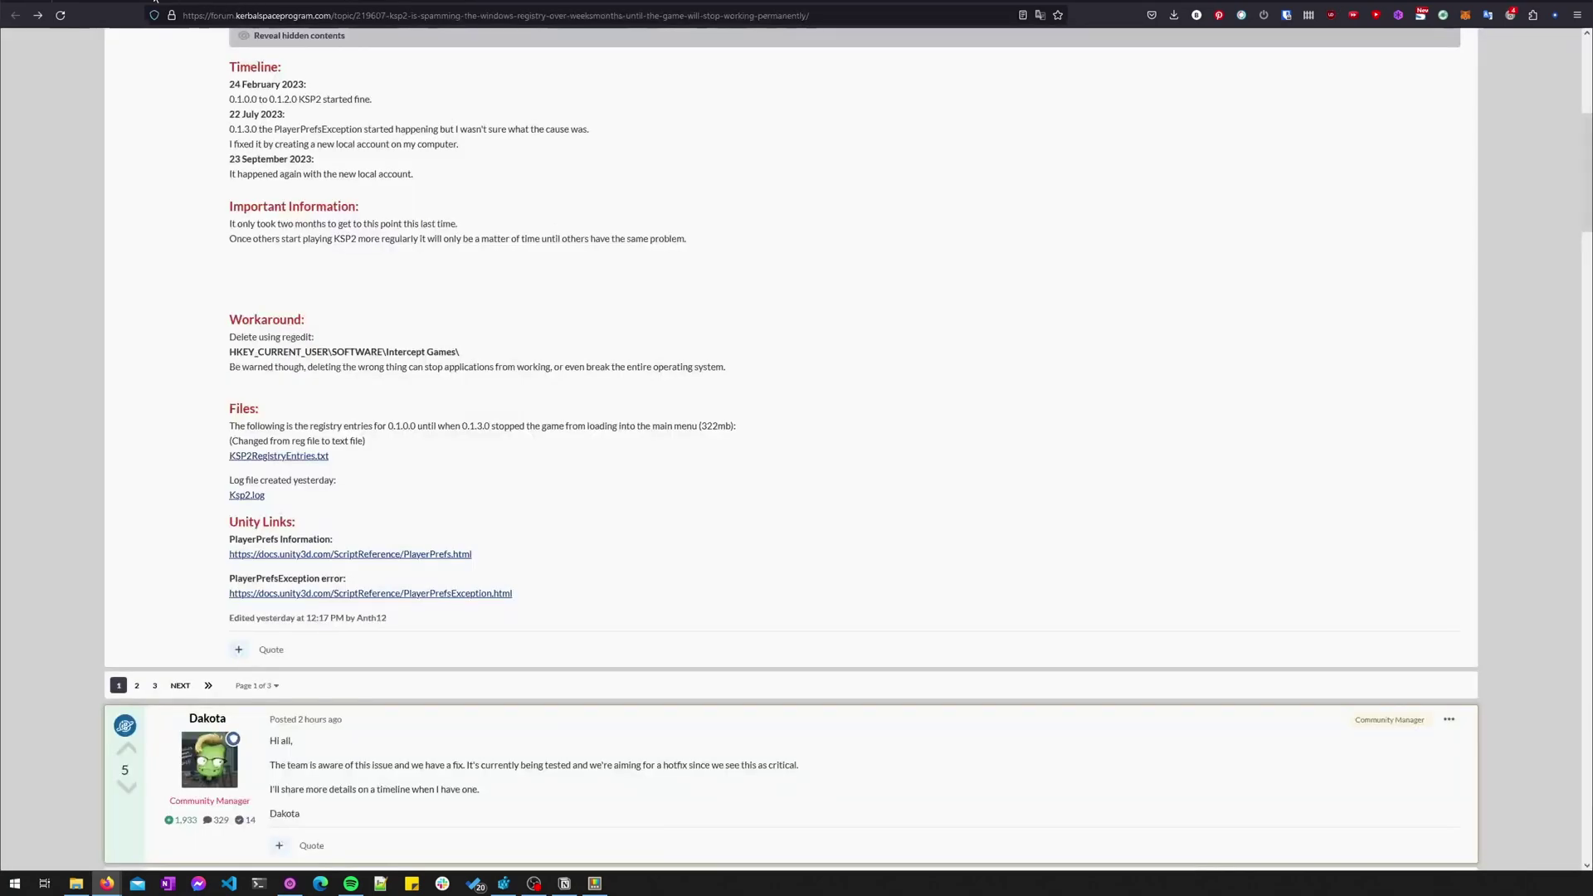
scroll(831, 301, up, 3)
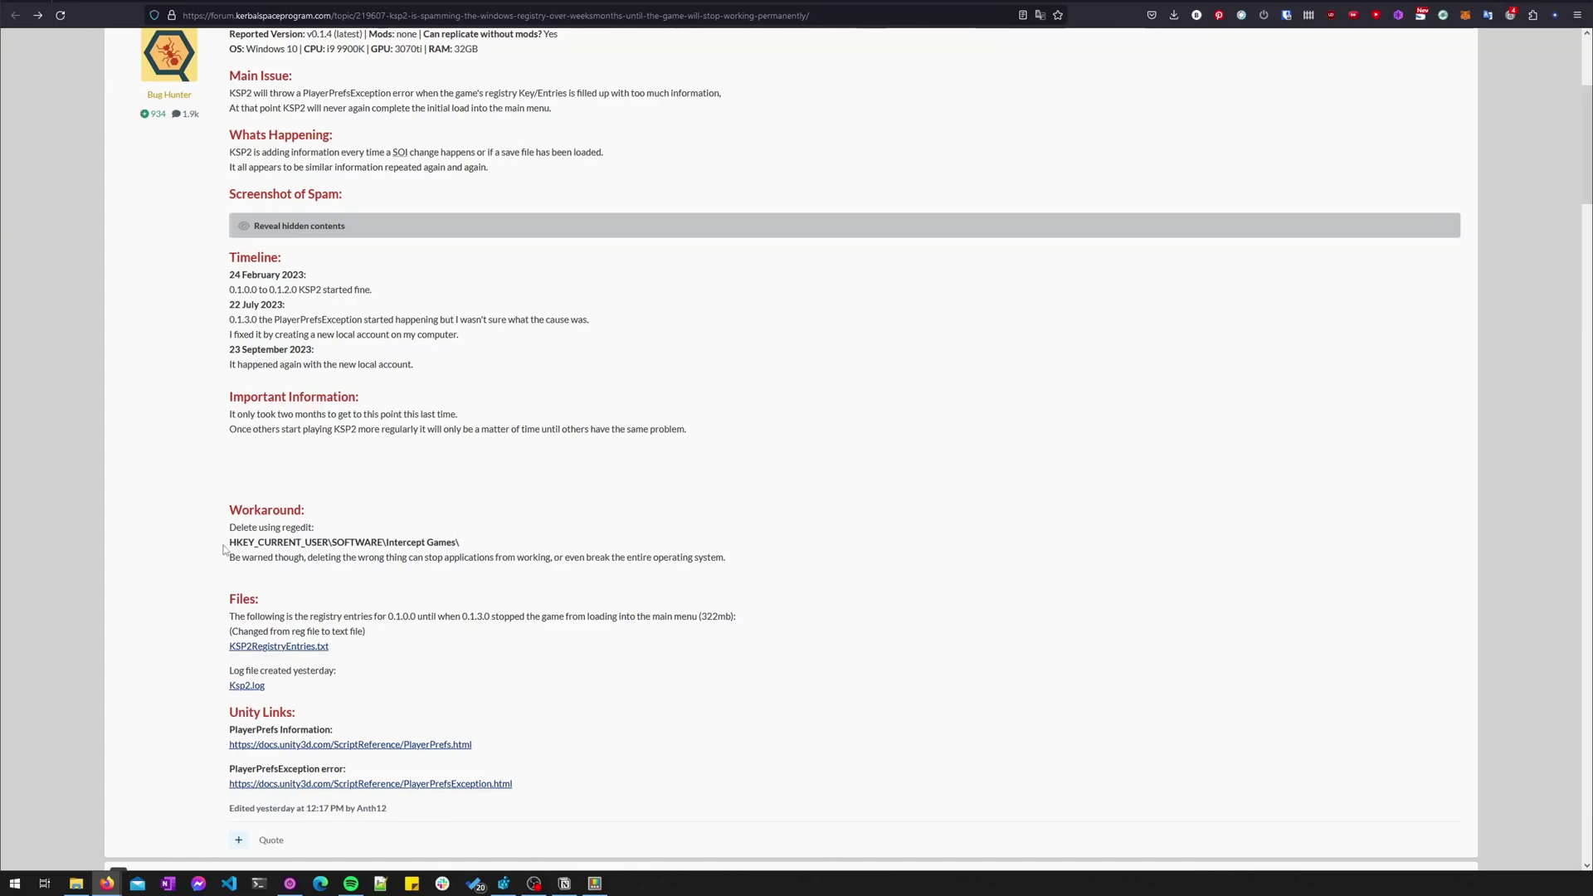
drag(227, 543, 486, 542)
click(844, 490)
scroll(533, 302, down, 3)
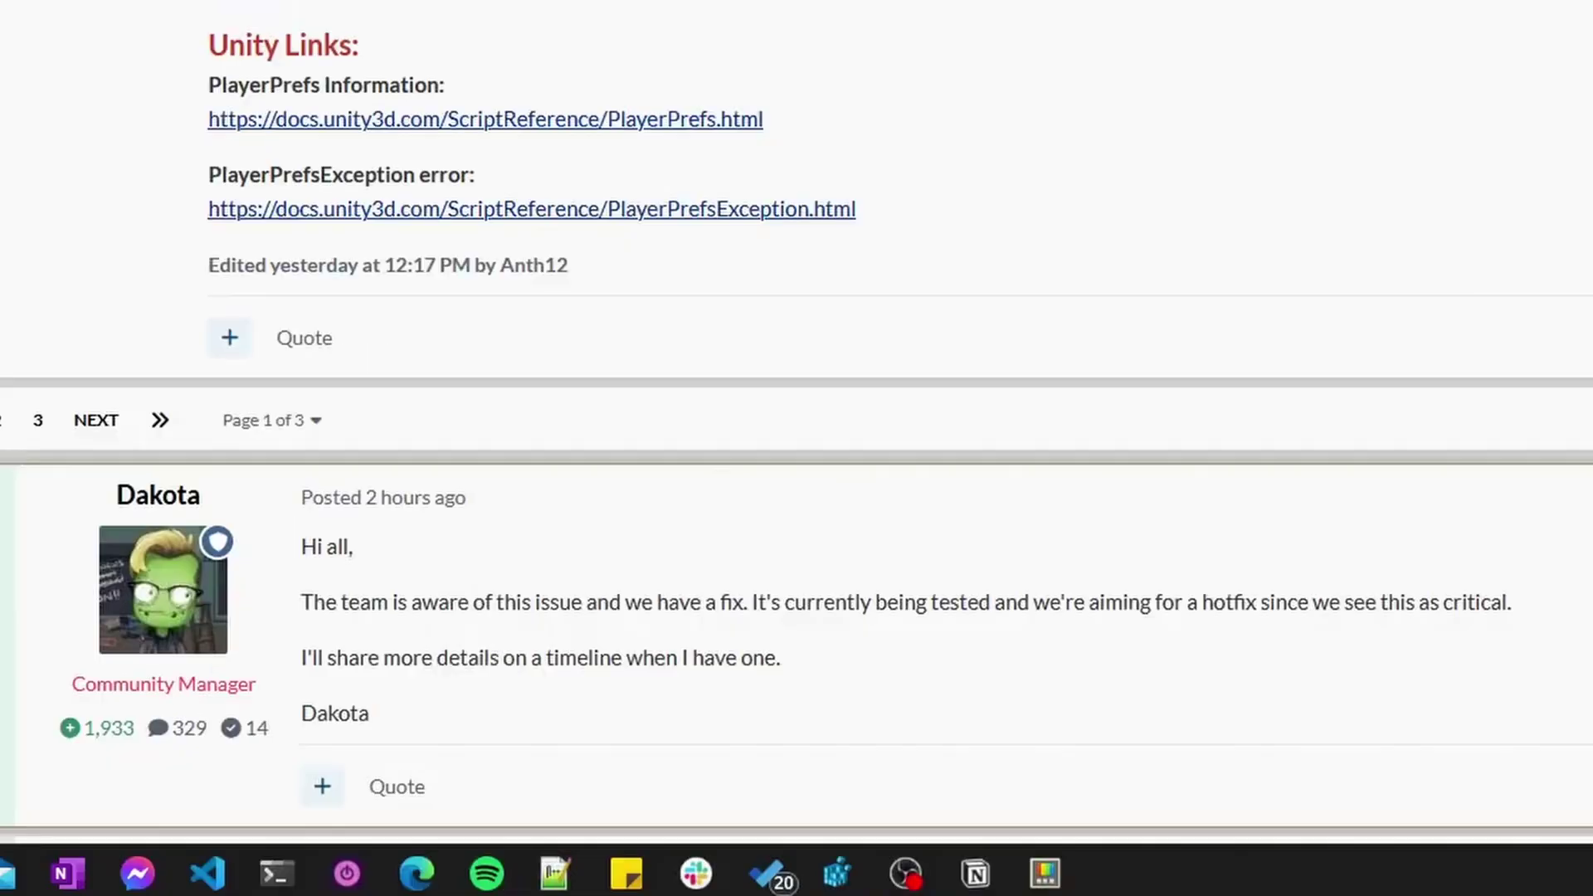